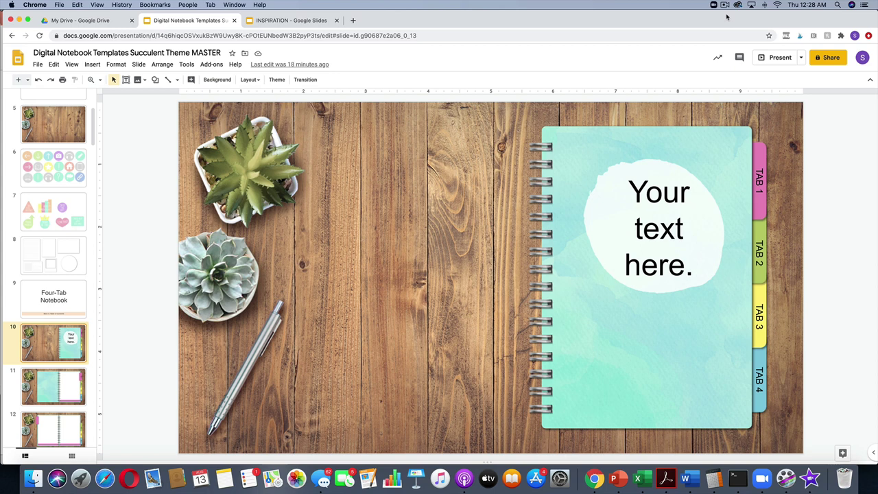
Scroll the filmstrip and show the wood background slide 5.
{"action": "scroll", "coordinate": [64, 383], "scroll_direction": "down", "scroll_amount": 5}
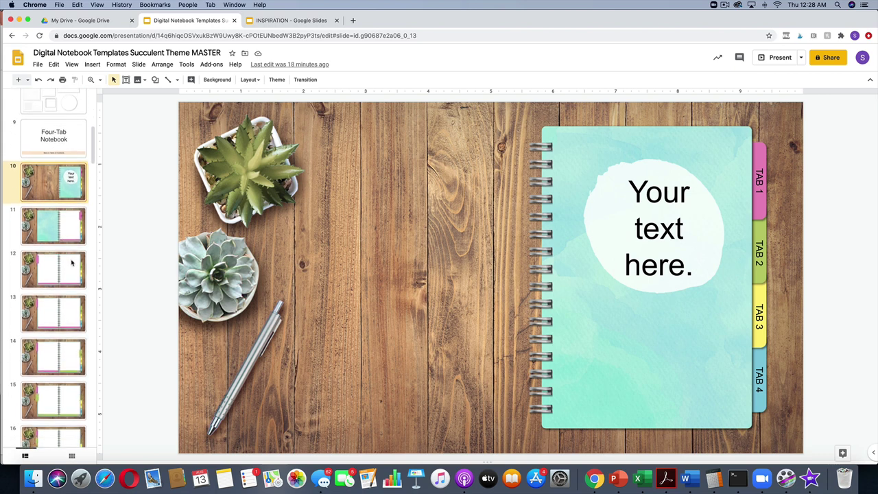
{"action": "scroll", "coordinate": [58, 217], "scroll_direction": "up", "scroll_amount": 8}
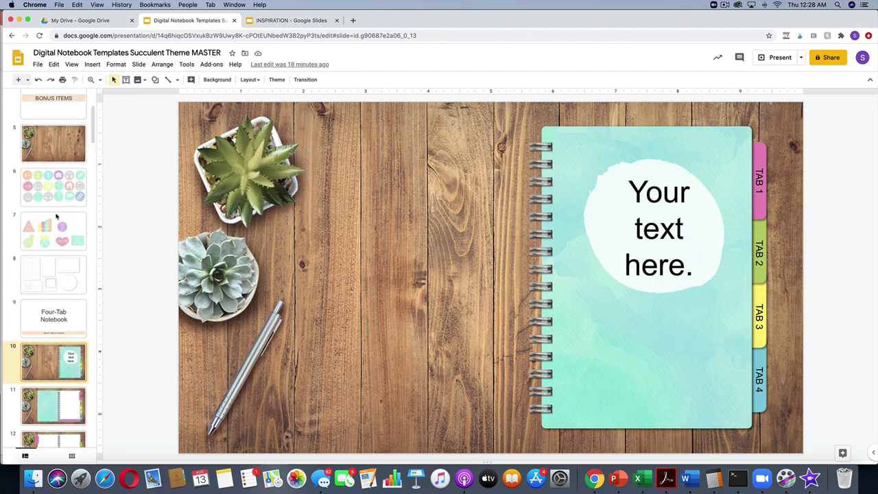
{"action": "scroll", "coordinate": [55, 206], "scroll_direction": "down", "scroll_amount": 3}
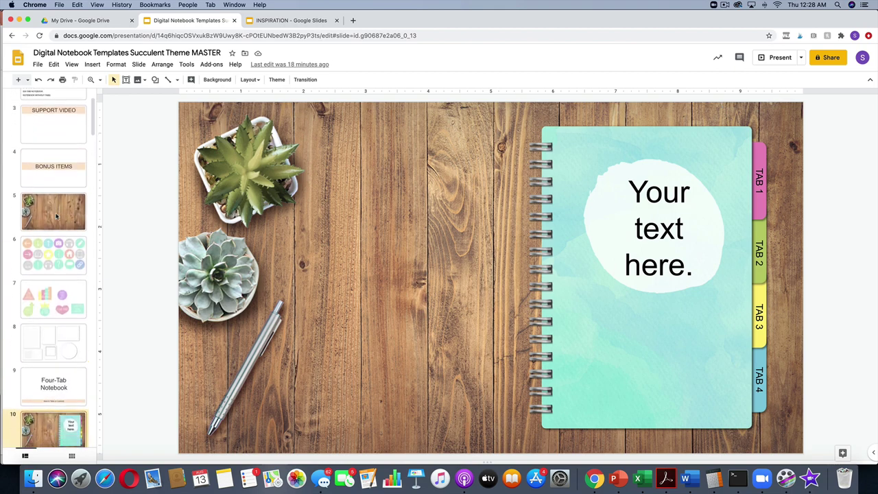
{"action": "left_click", "coordinate": [52, 152]}
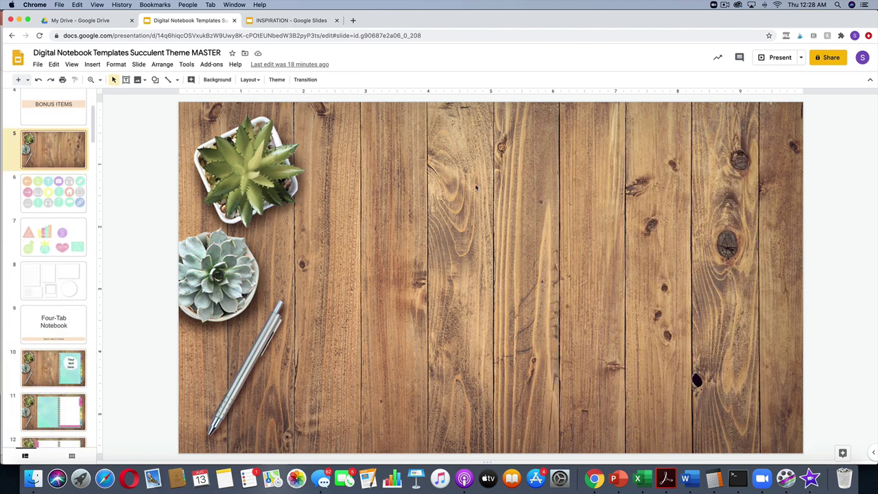
Draw a rectangle across the wood slide, delete it, and view slide 6's circle icons.
{"action": "left_click", "coordinate": [155, 80]}
{"action": "left_click", "coordinate": [223, 96]}
{"action": "mouse_move", "coordinate": [322, 140]}
{"action": "left_mouse_down"}
{"action": "mouse_move", "coordinate": [509, 355]}
{"action": "mouse_move", "coordinate": [721, 362]}
{"action": "mouse_move", "coordinate": [732, 397]}
{"action": "left_mouse_up"}
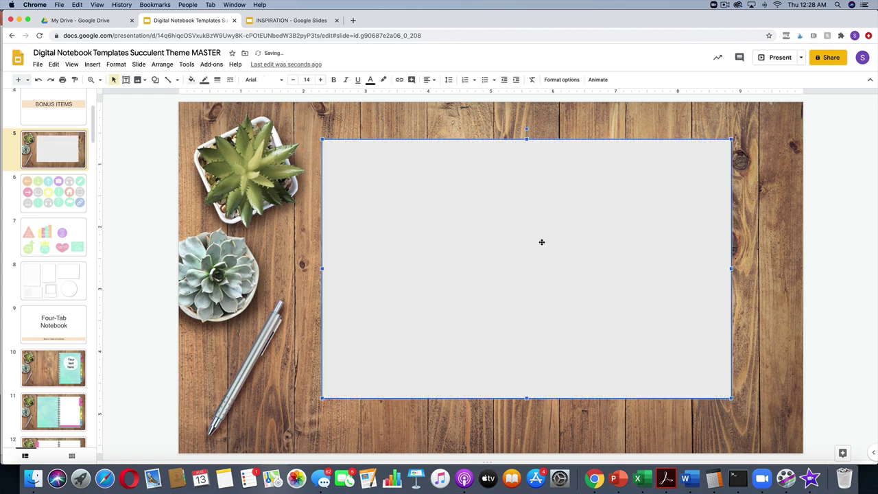
{"action": "key", "text": "Delete"}
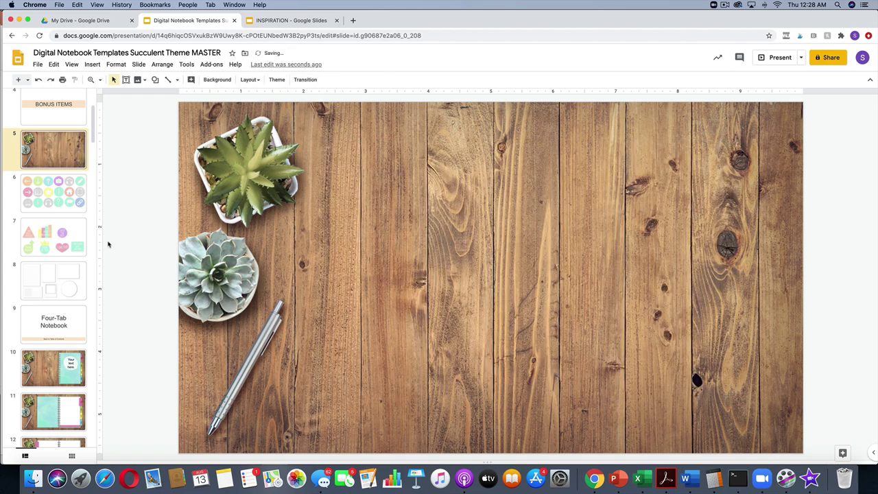
{"action": "left_click", "coordinate": [50, 214]}
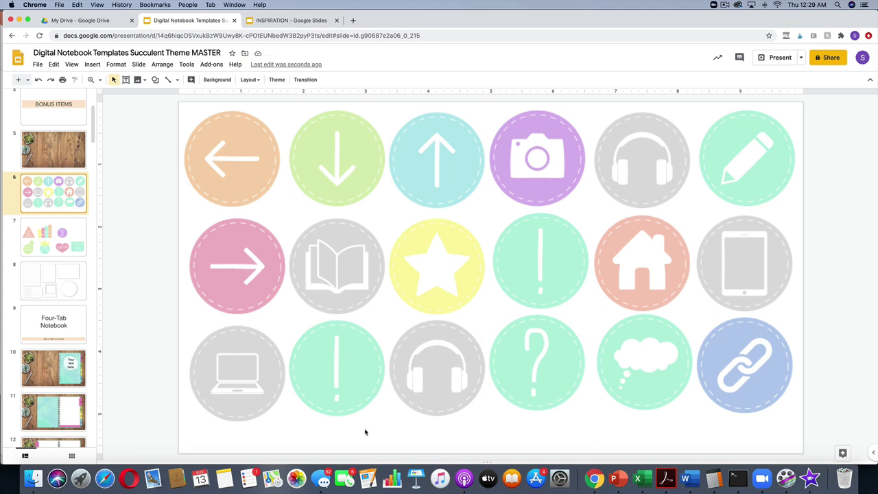
Shrink the down-arrow circle icon, then undo the resize.
{"action": "left_click", "coordinate": [340, 182]}
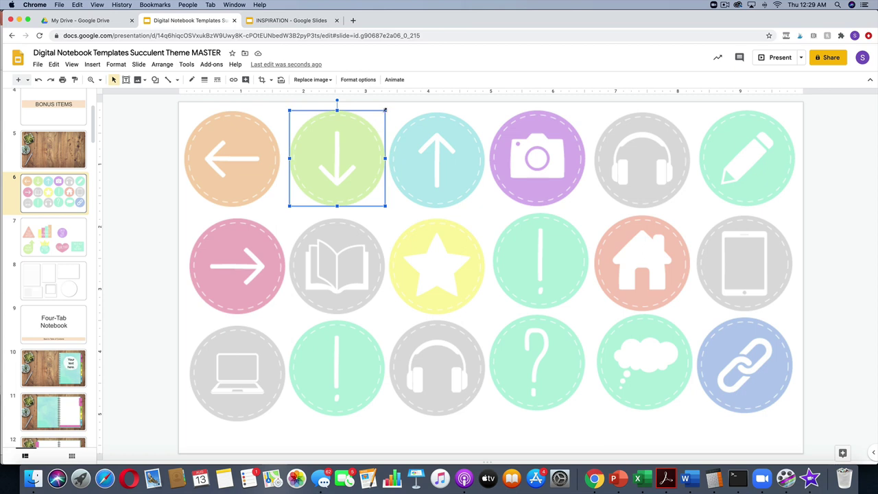
{"action": "left_click_drag", "start_coordinate": [385, 110], "coordinate": [355, 150]}
{"action": "key", "text": "super+z"}
Review slide 7's sticker labels and slide 8's lined-paper frame, then show slide 10.
{"action": "left_click", "coordinate": [48, 239]}
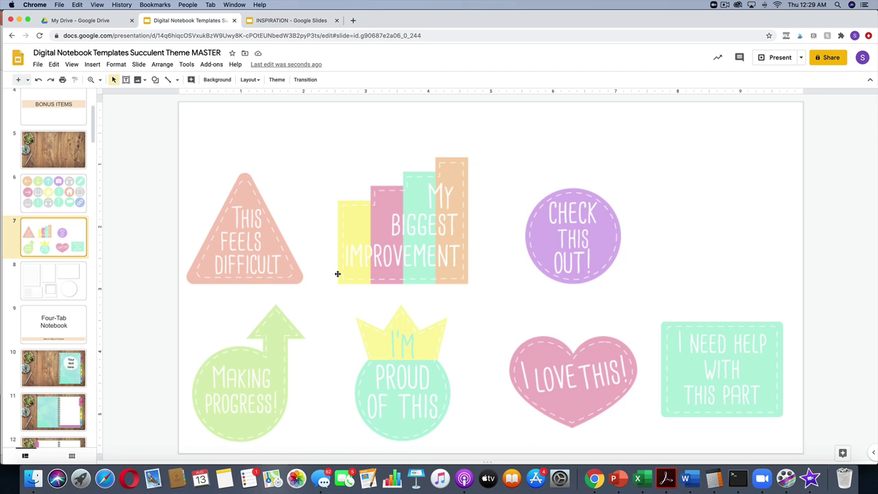
{"action": "left_click", "coordinate": [70, 276]}
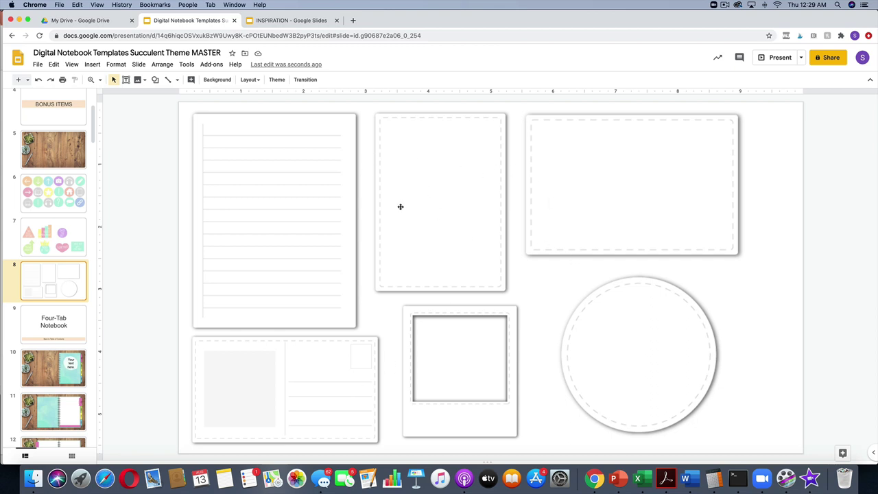
{"action": "left_click", "coordinate": [276, 232]}
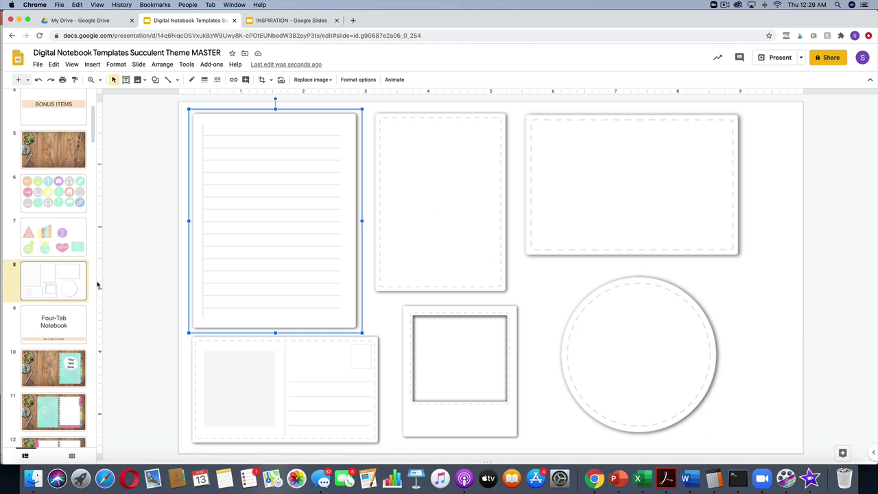
{"action": "scroll", "coordinate": [61, 319], "scroll_direction": "down", "scroll_amount": 3}
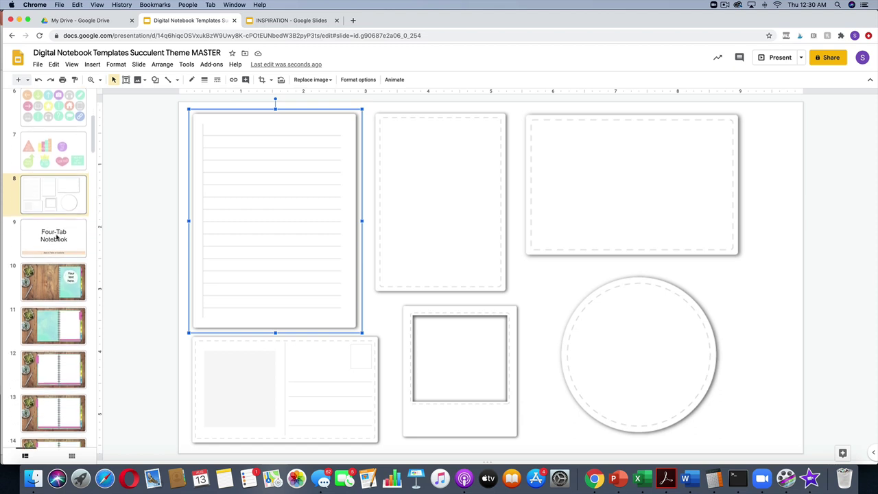
{"action": "left_click", "coordinate": [61, 296]}
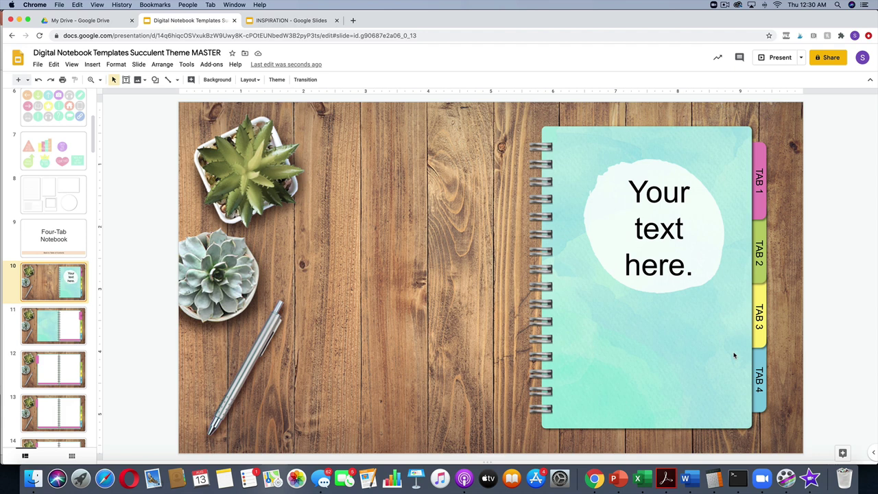
Switch to the INSPIRATION deck and view slide 1, then 'Welcome to 4th grade!' slide 2.
{"action": "left_click", "coordinate": [309, 23]}
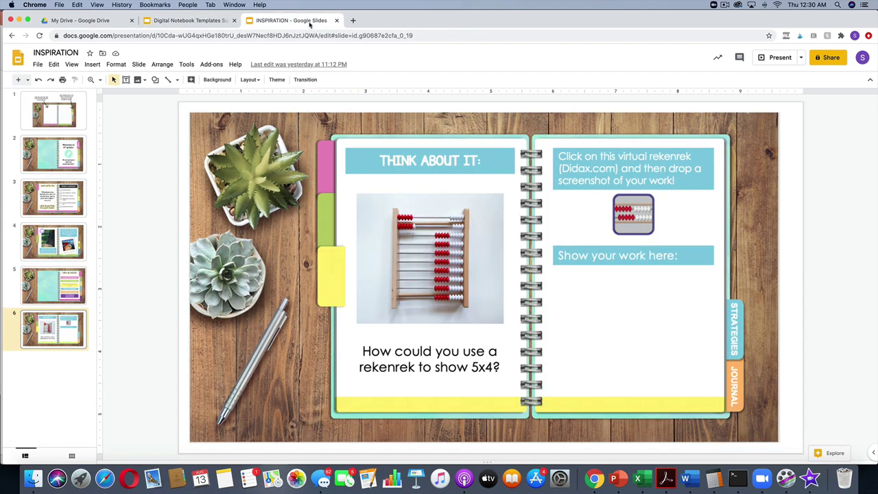
{"action": "left_click", "coordinate": [44, 120]}
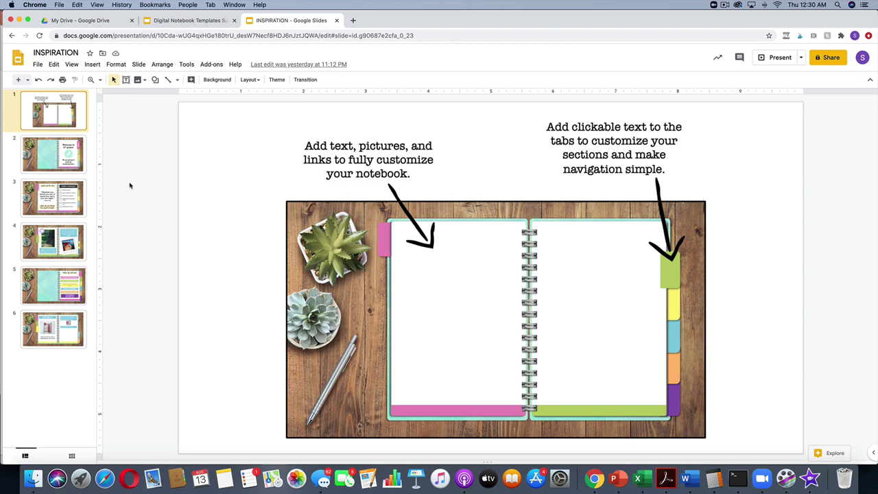
{"action": "left_click", "coordinate": [73, 158]}
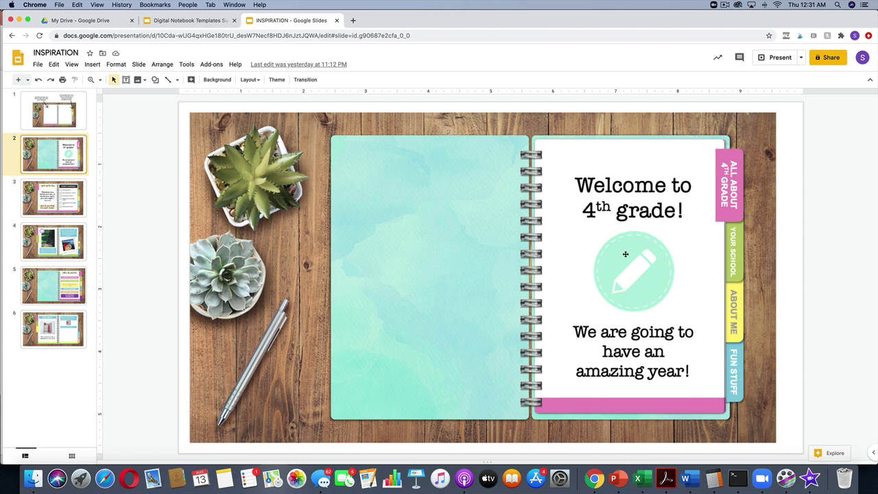
View INSPIRATION slide 3's quote and schedule, then slide 4's chipmunk and dog photos.
{"action": "left_click", "coordinate": [67, 211]}
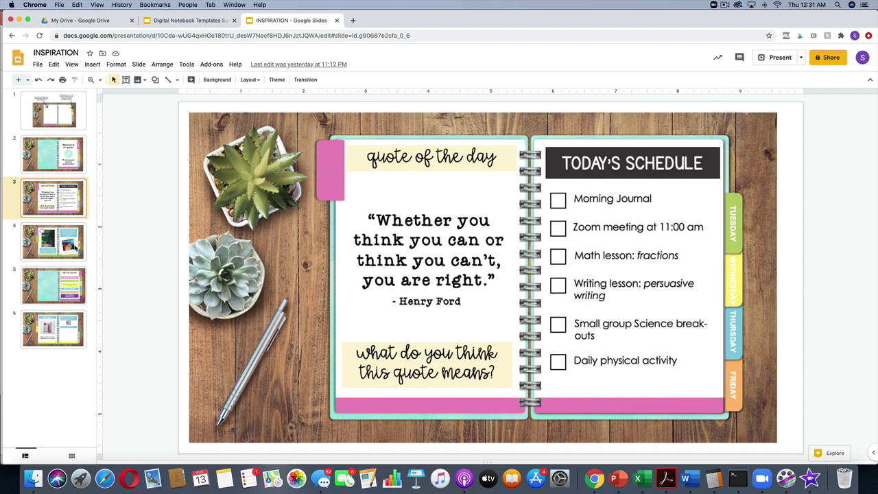
{"action": "left_click", "coordinate": [75, 248]}
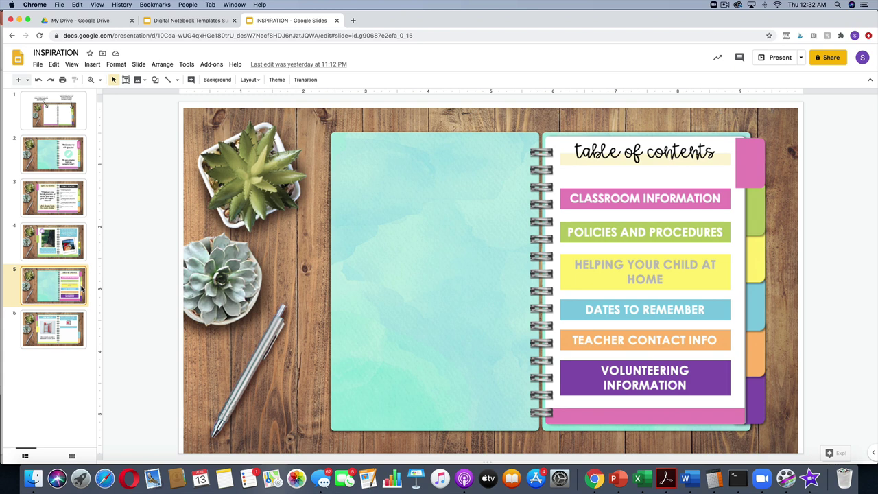
View INSPIRATION slide 5's table of contents, then slide 6's rekenrek THINK ABOUT IT page.
{"action": "left_click", "coordinate": [81, 289]}
{"action": "left_click", "coordinate": [67, 334]}
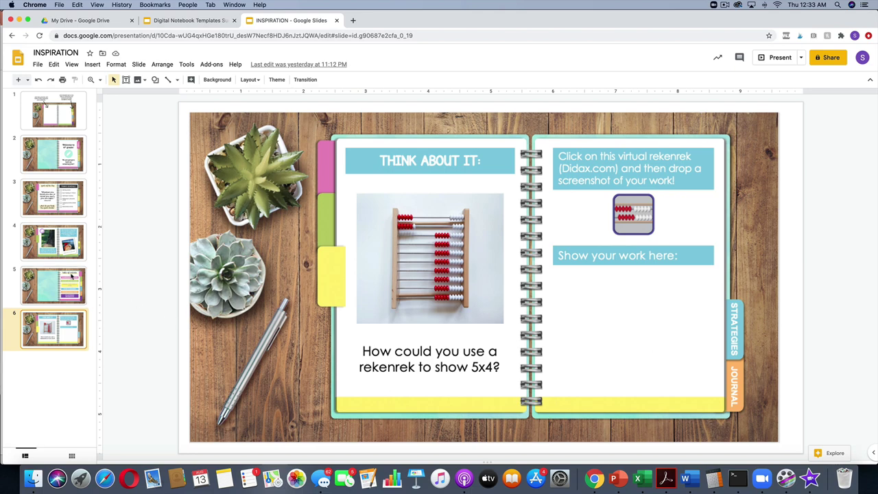
Step back to INSPIRATION slide 2, then return to the Digital Notebook MASTER deck.
{"action": "key", "text": "Up"}
{"action": "key", "text": "Up"}
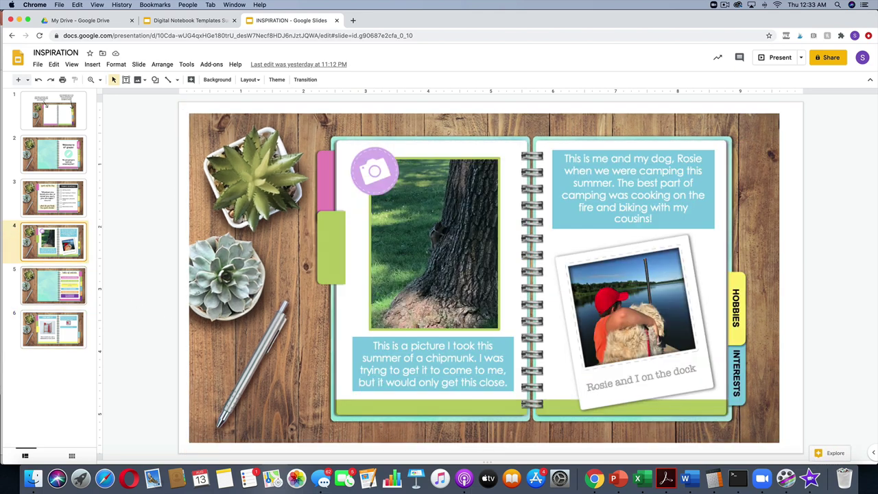
{"action": "key", "text": "Up"}
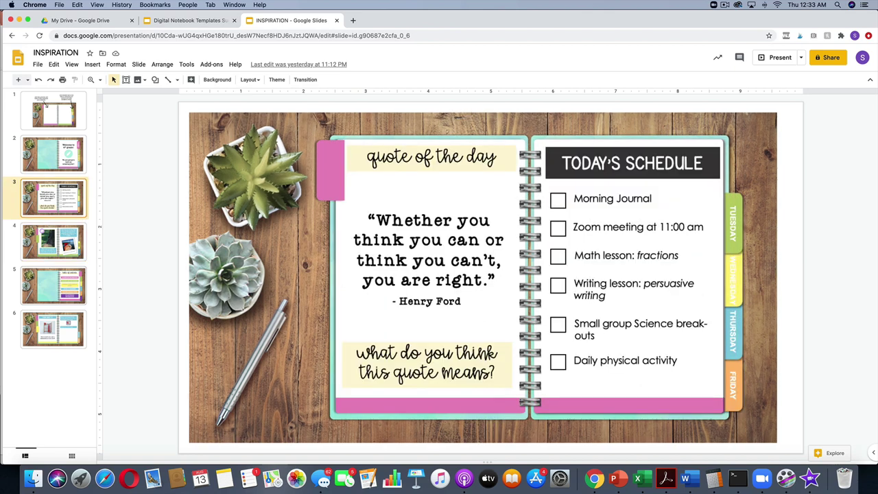
{"action": "key", "text": "Up"}
{"action": "key", "text": "Up"}
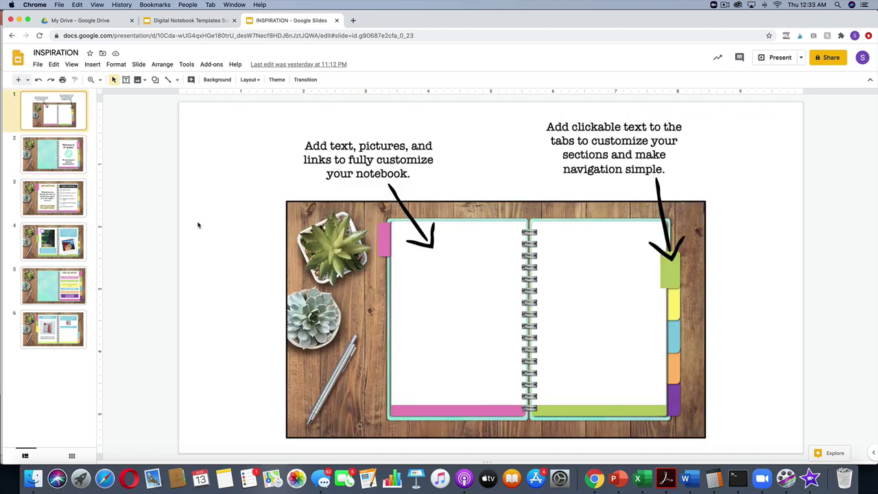
{"action": "left_click", "coordinate": [189, 21]}
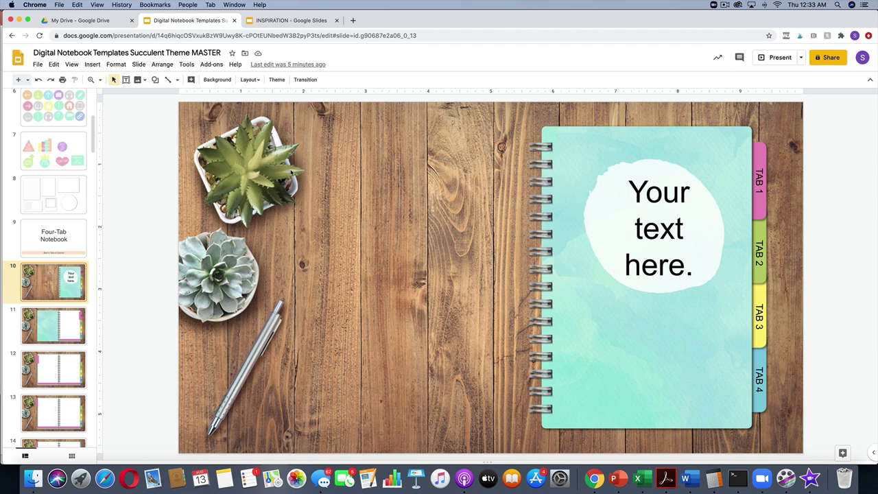
{"action": "scroll", "coordinate": [62, 213], "scroll_direction": "up", "scroll_amount": 5}
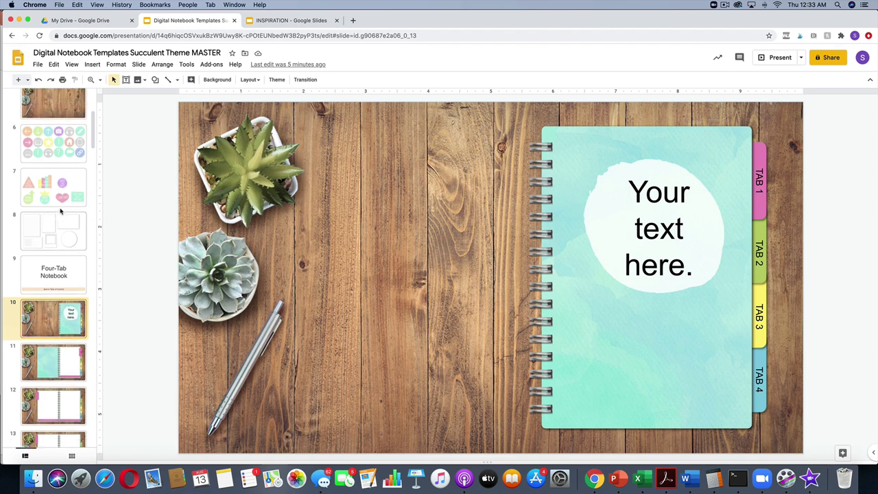
{"action": "scroll", "coordinate": [60, 212], "scroll_direction": "down", "scroll_amount": 15}
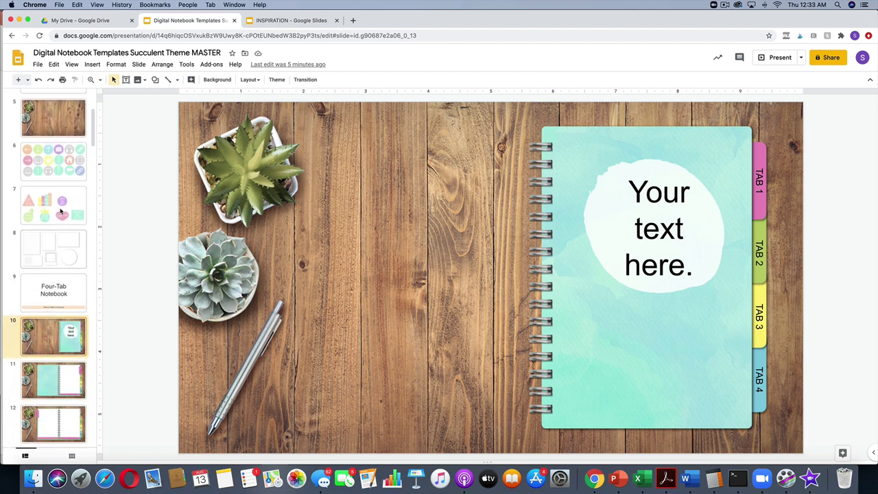
{"action": "scroll", "coordinate": [60, 212], "scroll_direction": "up", "scroll_amount": 15}
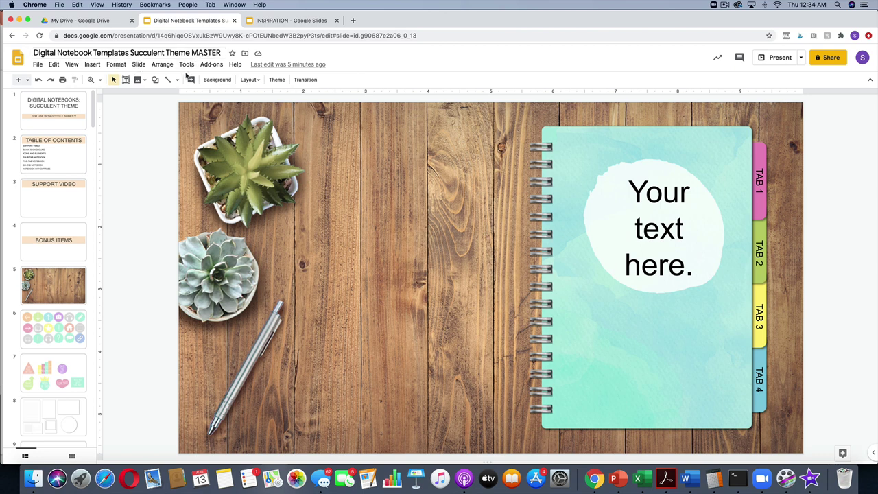
{"action": "scroll", "coordinate": [62, 322], "scroll_direction": "down", "scroll_amount": 3}
{"action": "scroll", "coordinate": [62, 322], "scroll_direction": "down", "scroll_amount": 2}
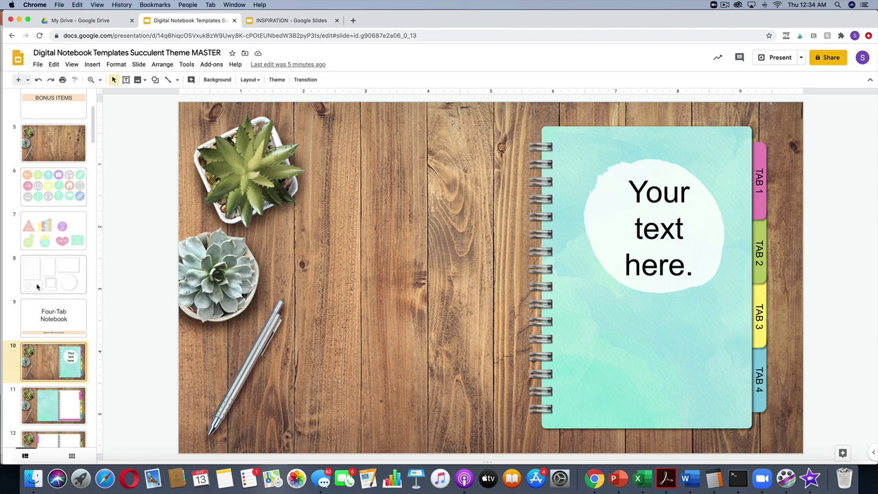
{"action": "scroll", "coordinate": [52, 238], "scroll_direction": "up", "scroll_amount": 5}
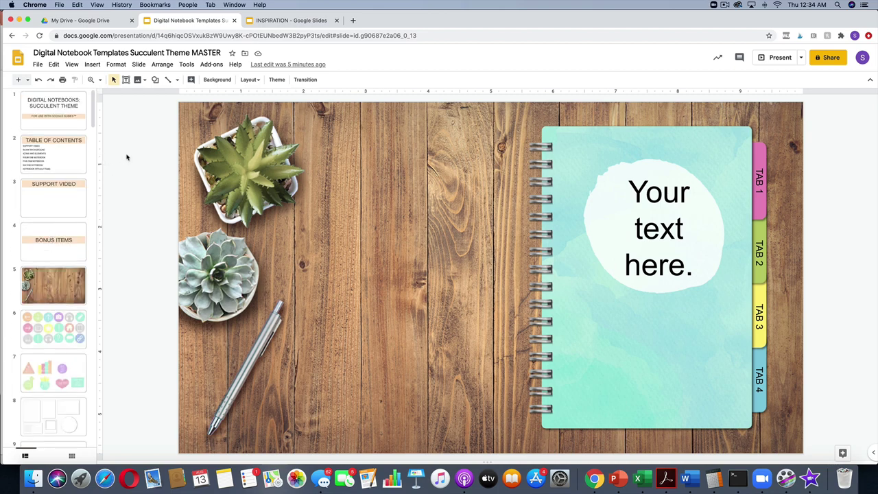
Preview File > Make a copy's Entire presentation and Selected slides options, then dismiss them.
{"action": "left_click", "coordinate": [37, 65]}
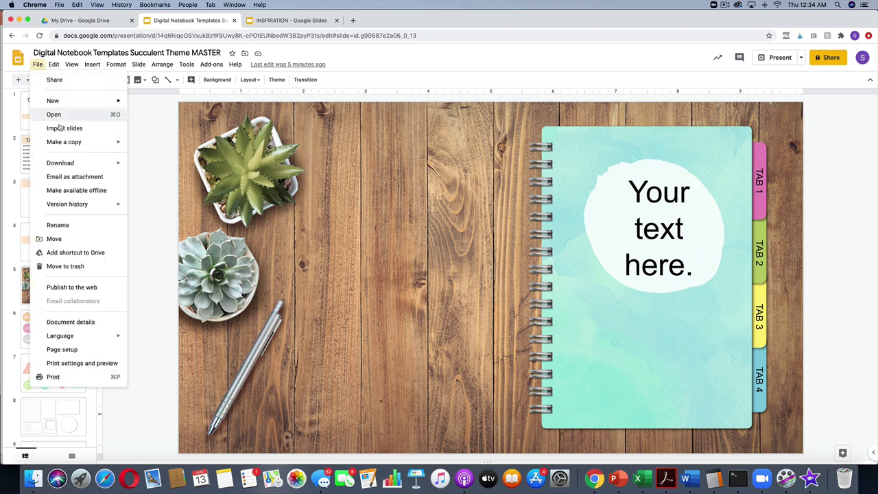
{"action": "mouse_move", "coordinate": [68, 142]}
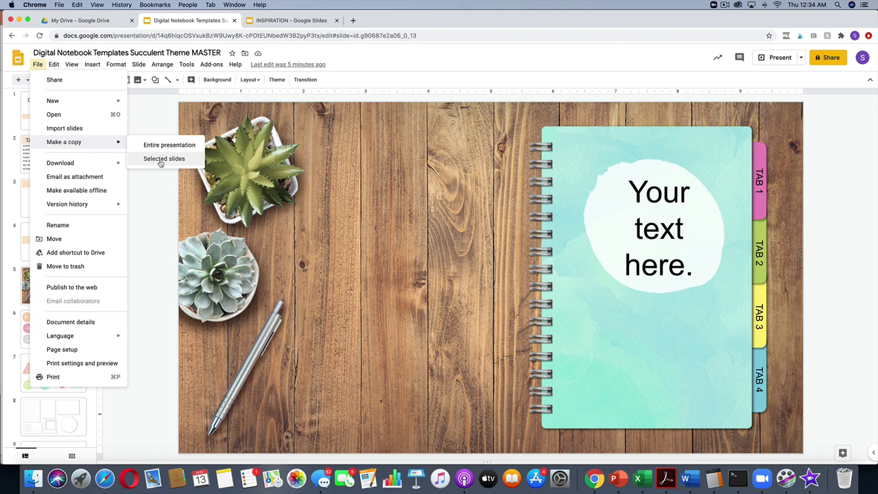
{"action": "left_click", "coordinate": [160, 161]}
Select slides 6 through 24 in the filmstrip.
{"action": "scroll", "coordinate": [48, 268], "scroll_direction": "down", "scroll_amount": 2}
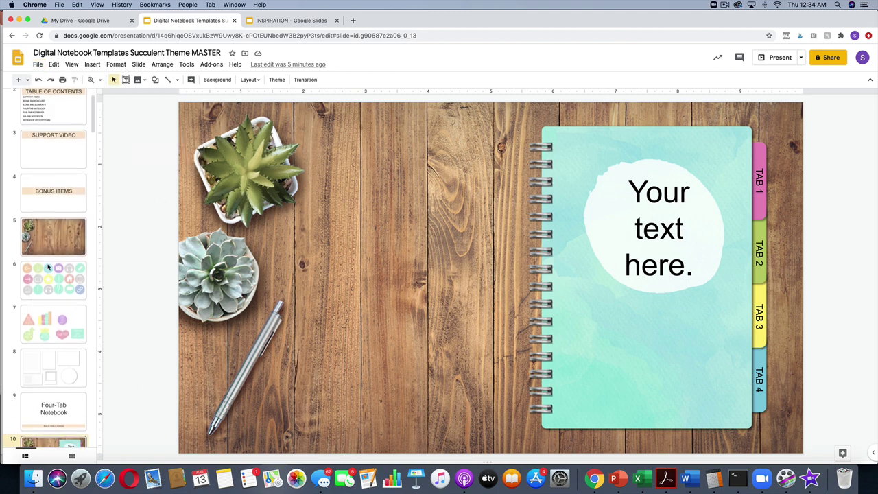
{"action": "scroll", "coordinate": [48, 268], "scroll_direction": "down", "scroll_amount": 3}
{"action": "left_click", "coordinate": [41, 178]}
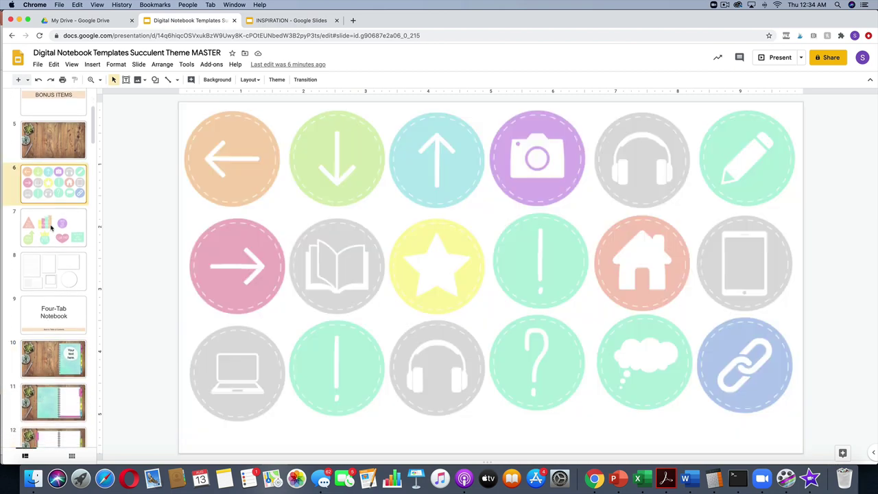
{"action": "scroll", "coordinate": [68, 330], "scroll_direction": "down", "scroll_amount": 3}
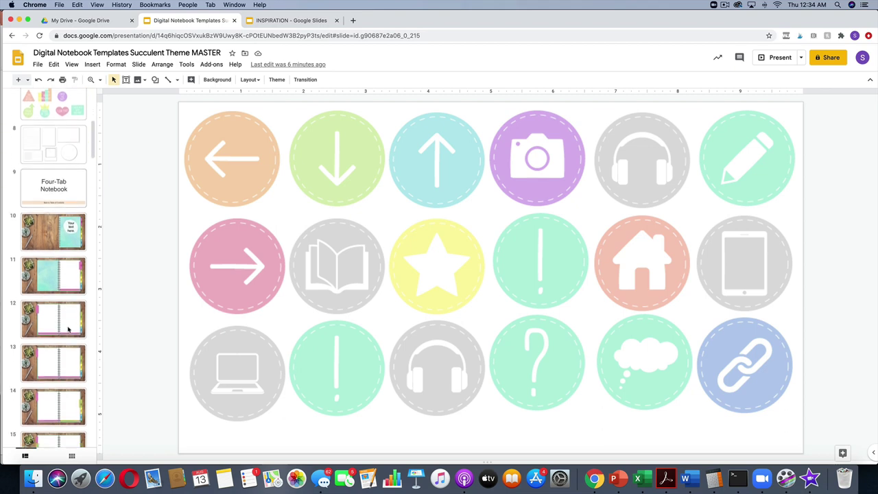
{"action": "scroll", "coordinate": [67, 330], "scroll_direction": "down", "scroll_amount": 10}
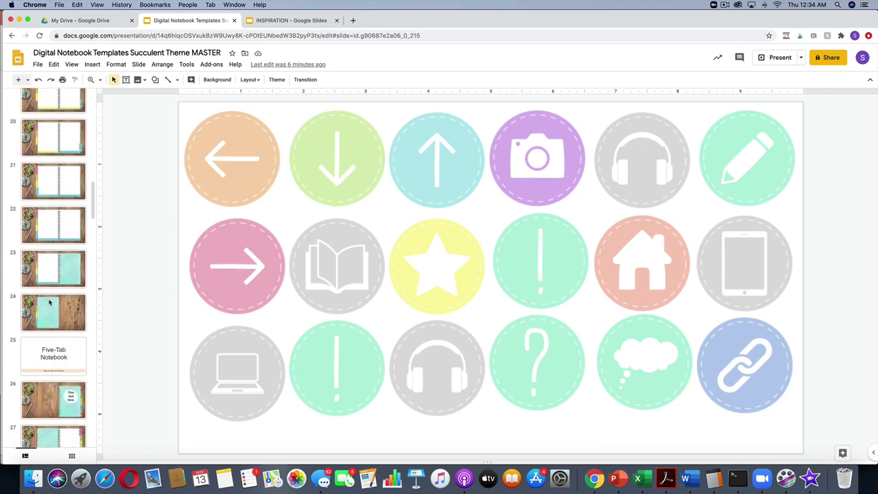
{"action": "scroll", "coordinate": [50, 303], "scroll_direction": "up", "scroll_amount": 2}
{"action": "scroll", "coordinate": [49, 302], "scroll_direction": "down", "scroll_amount": 3}
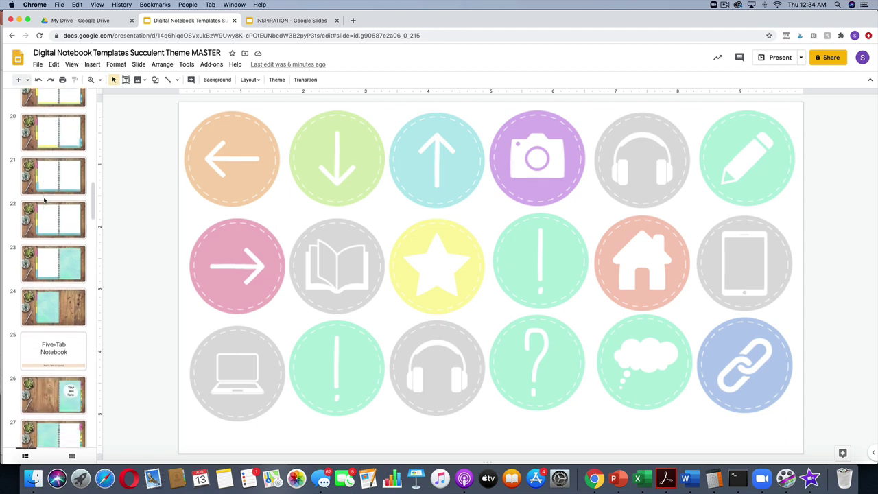
{"action": "left_click", "coordinate": [42, 302]}
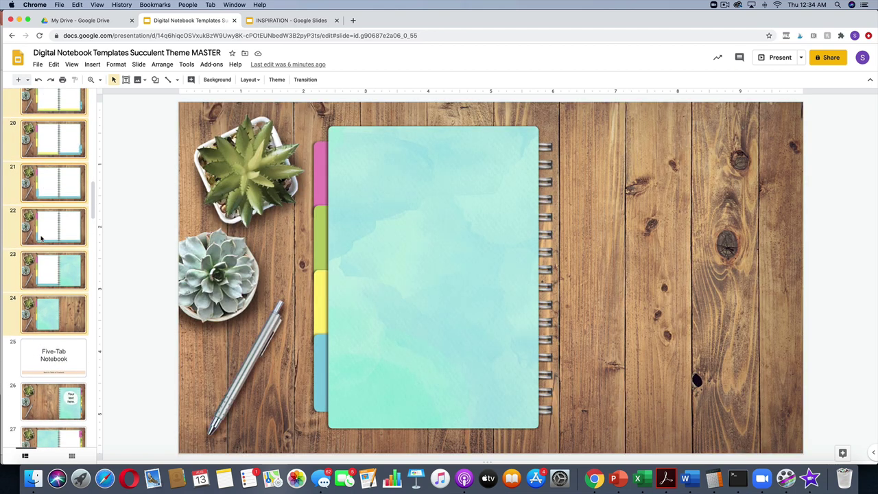
Start copying the selected slides to a new presentation via File > Make a copy.
{"action": "scroll", "coordinate": [42, 238], "scroll_direction": "up", "scroll_amount": 10}
{"action": "scroll", "coordinate": [42, 238], "scroll_direction": "up", "scroll_amount": 8}
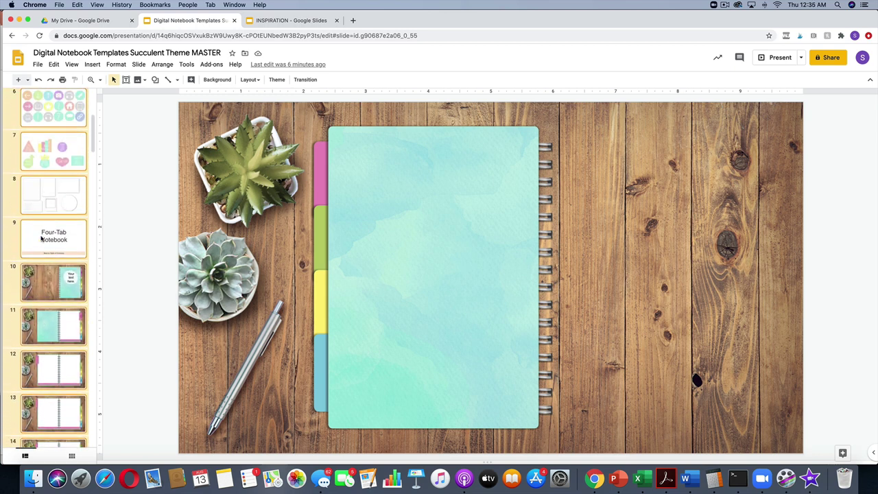
{"action": "scroll", "coordinate": [41, 238], "scroll_direction": "up", "scroll_amount": 5}
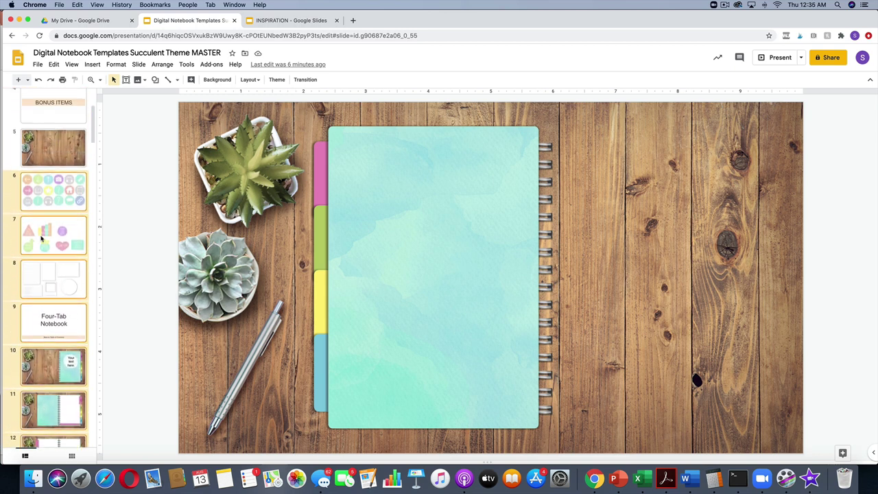
{"action": "left_click", "coordinate": [38, 64]}
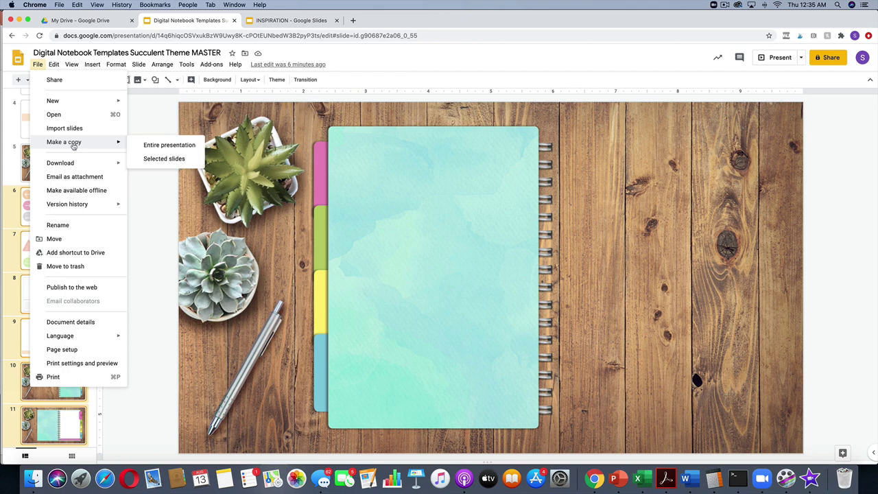
{"action": "left_click", "coordinate": [163, 157]}
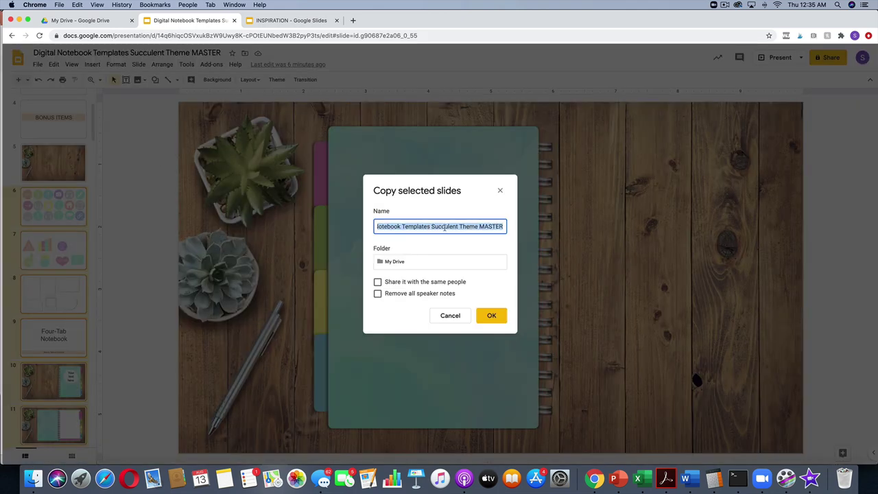
Name the copy 'Digital Notebook Sample' and create it.
{"action": "type", "text": "D"}
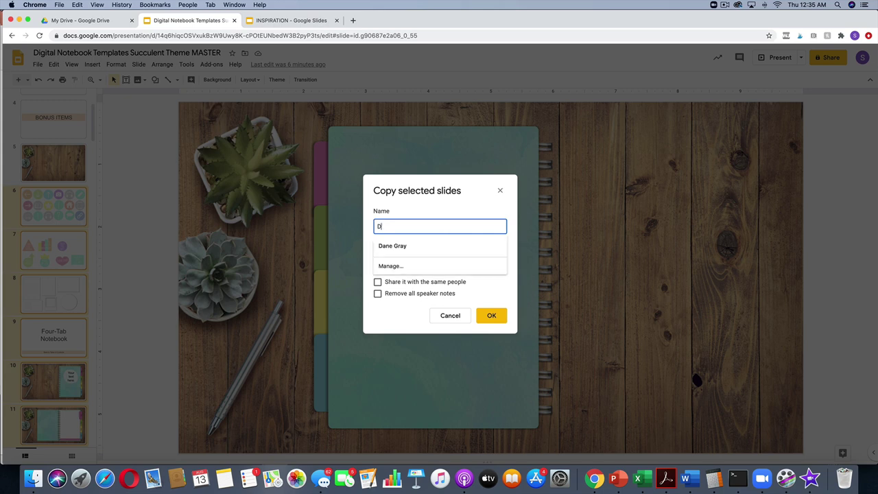
{"action": "type", "text": "igital Noteboo"}
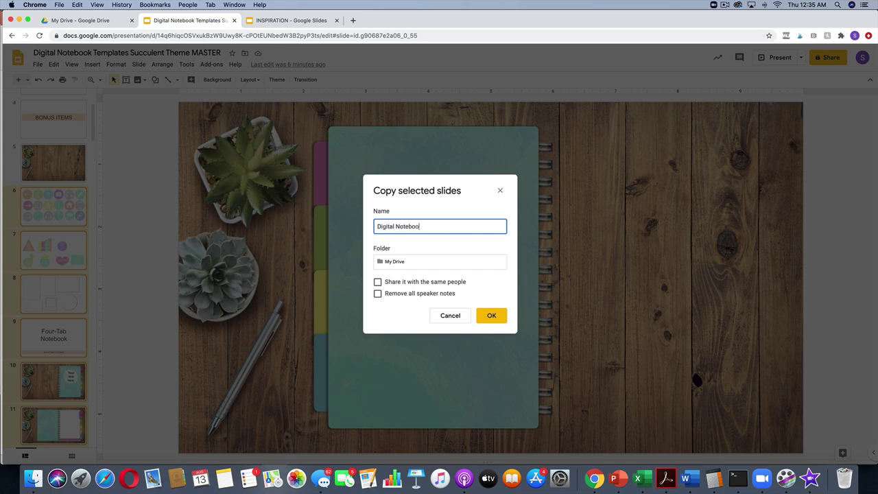
{"action": "type", "text": "k Sample"}
{"action": "left_click", "coordinate": [496, 320]}
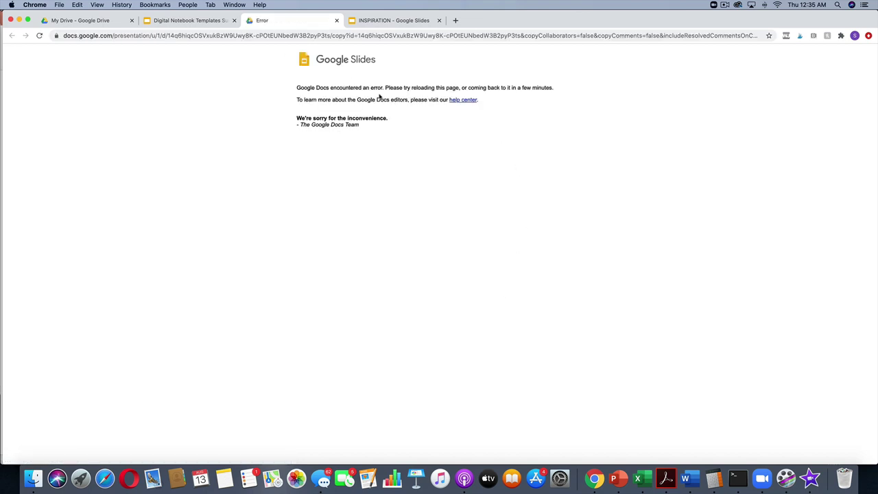
Reload the failed copy page, then close the error tab to return to the MASTER deck.
{"action": "left_click", "coordinate": [175, 35]}
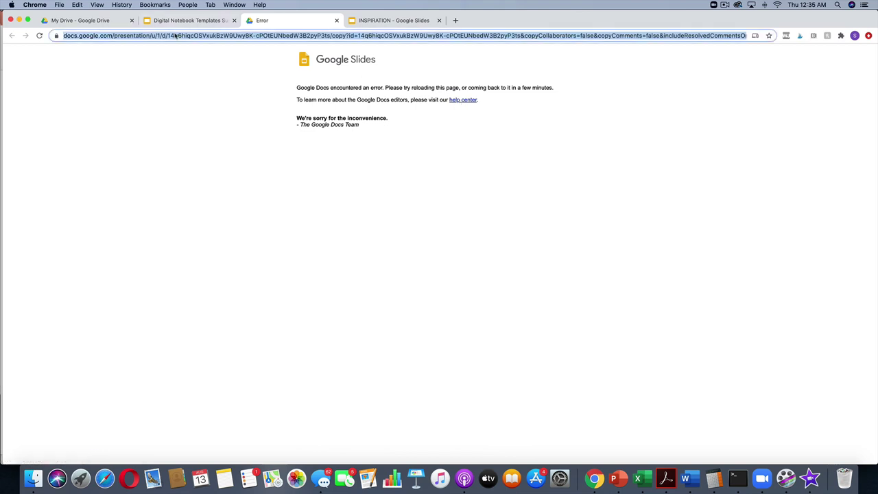
{"action": "key", "text": "Return"}
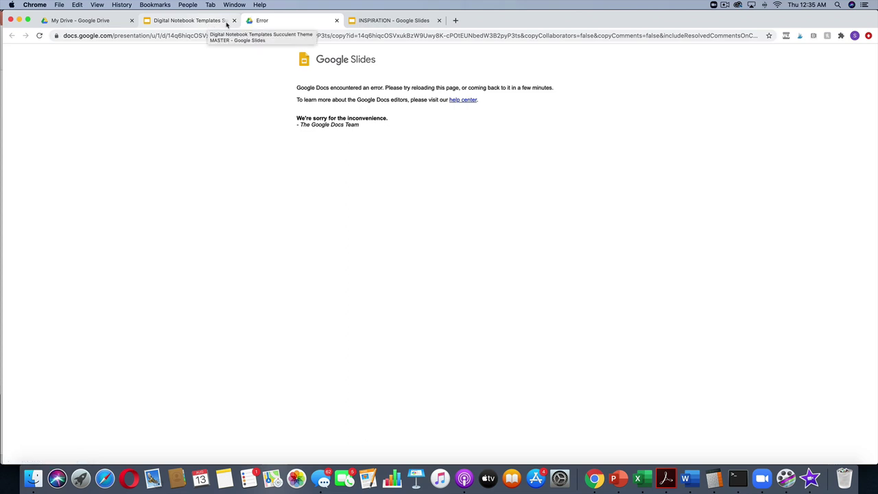
{"action": "left_click", "coordinate": [337, 21]}
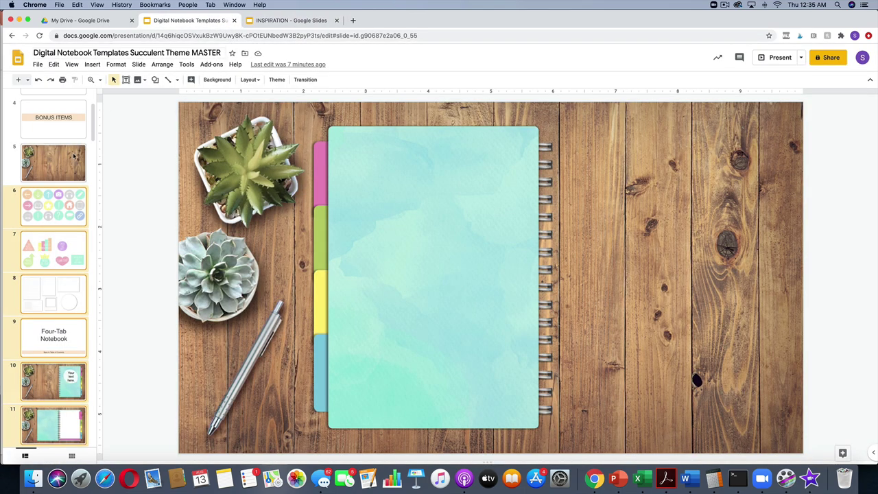
Make a copy of only the selected slides as a new file named 'Digital Notebook Sample'.
{"action": "left_click", "coordinate": [38, 68]}
{"action": "mouse_move", "coordinate": [78, 142]}
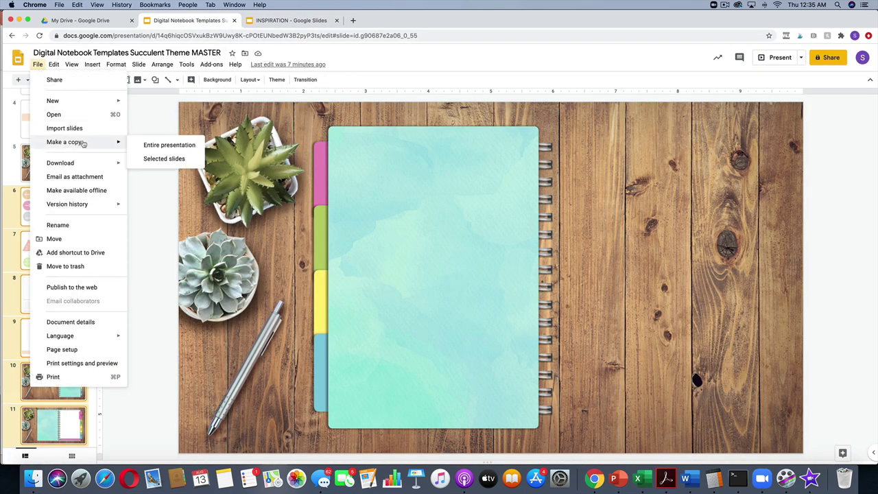
{"action": "left_click", "coordinate": [157, 159]}
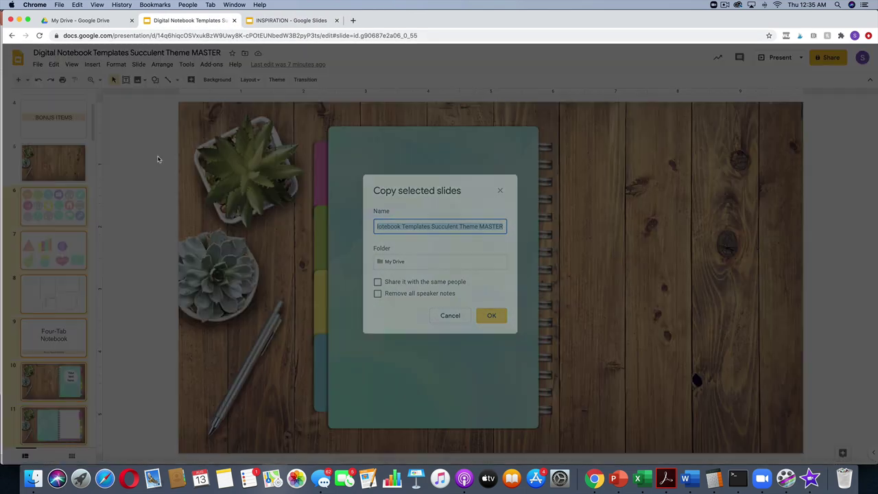
{"action": "triple_click", "coordinate": [413, 228]}
{"action": "type", "text": "Digital Notebook Sa"}
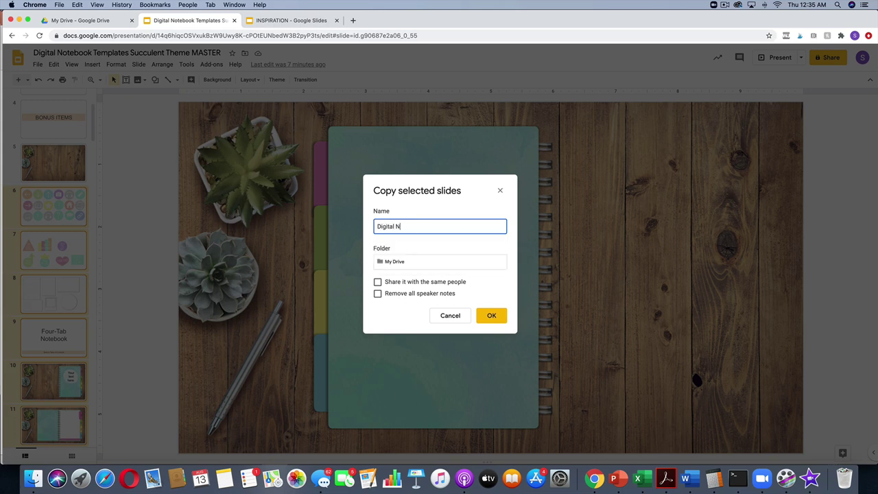
{"action": "type", "text": "mple"}
{"action": "key", "text": "Return"}
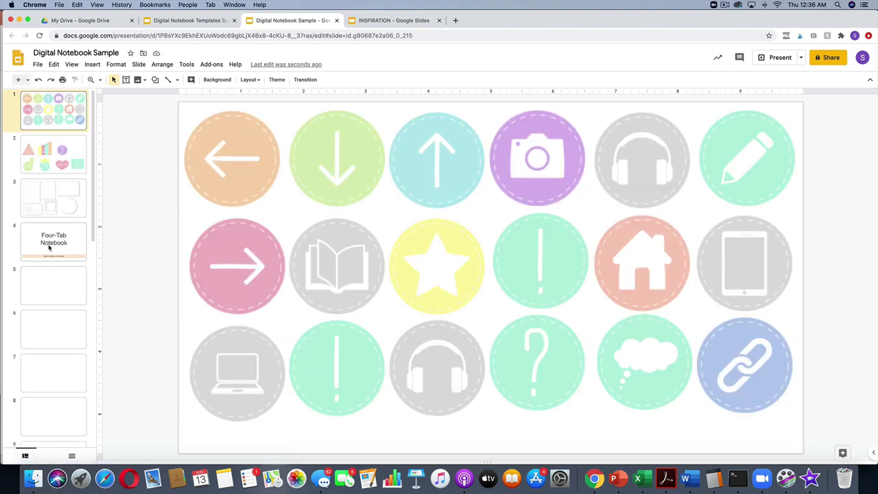
Delete the Four-Tab Notebook title slide.
{"action": "scroll", "coordinate": [50, 249], "scroll_direction": "down", "scroll_amount": 2}
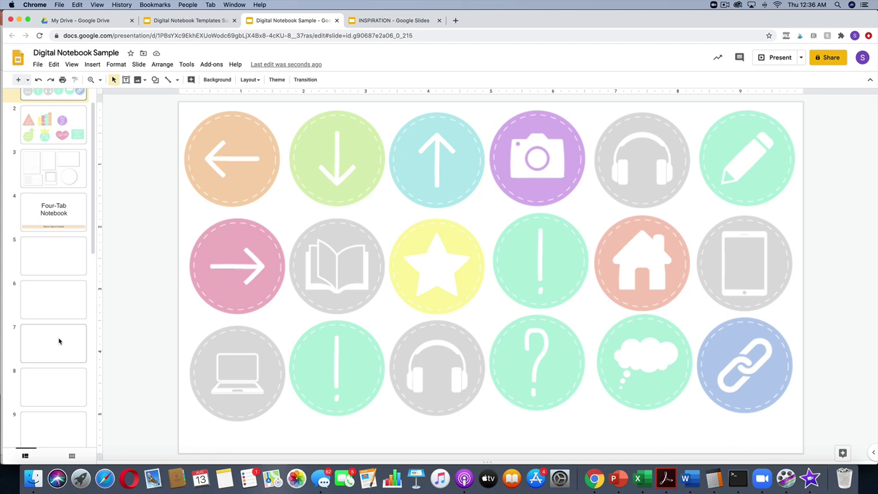
{"action": "left_click", "coordinate": [47, 213]}
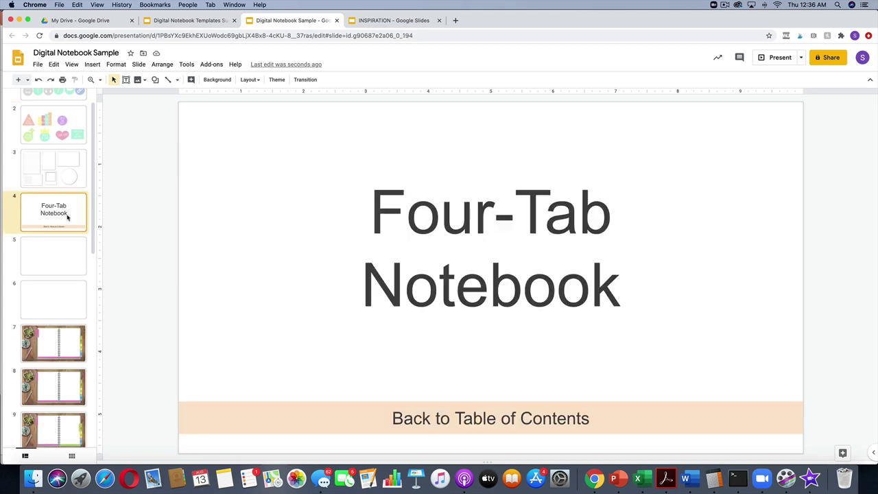
{"action": "key", "text": "BackSpace"}
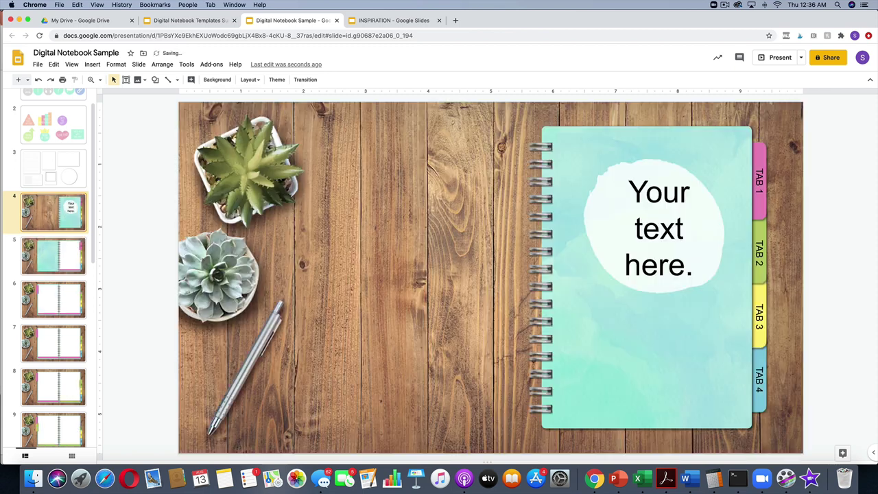
Duplicate slide 7, the spread with the pink bottom strip, so the copy becomes slide 8.
{"action": "scroll", "coordinate": [58, 177], "scroll_direction": "down", "scroll_amount": 3}
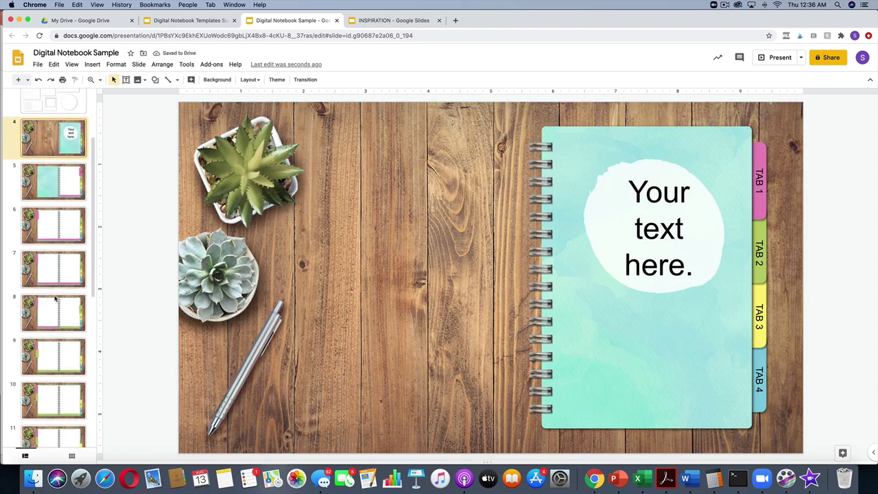
{"action": "left_click", "coordinate": [70, 175]}
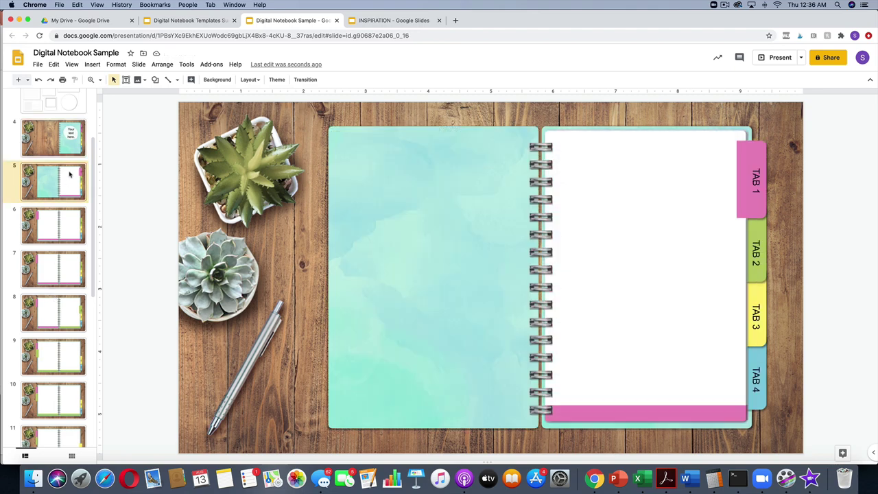
{"action": "key", "text": "Down"}
{"action": "key", "text": "Down"}
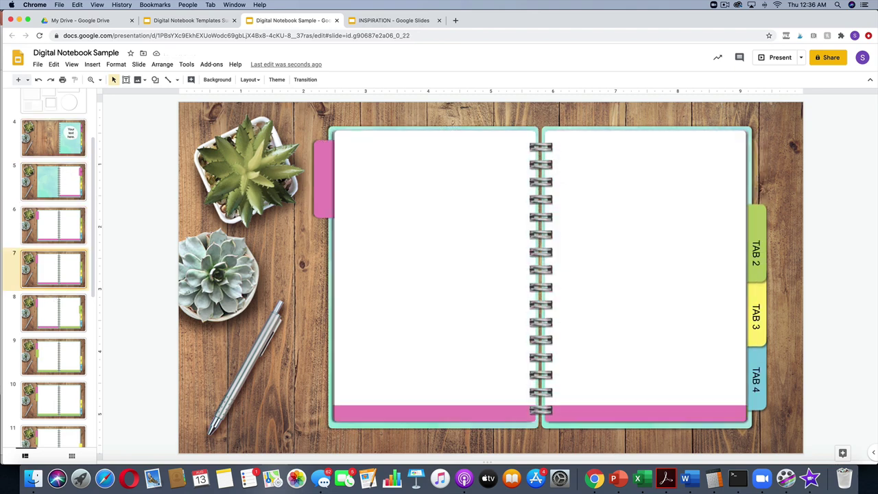
{"action": "key", "text": "Down"}
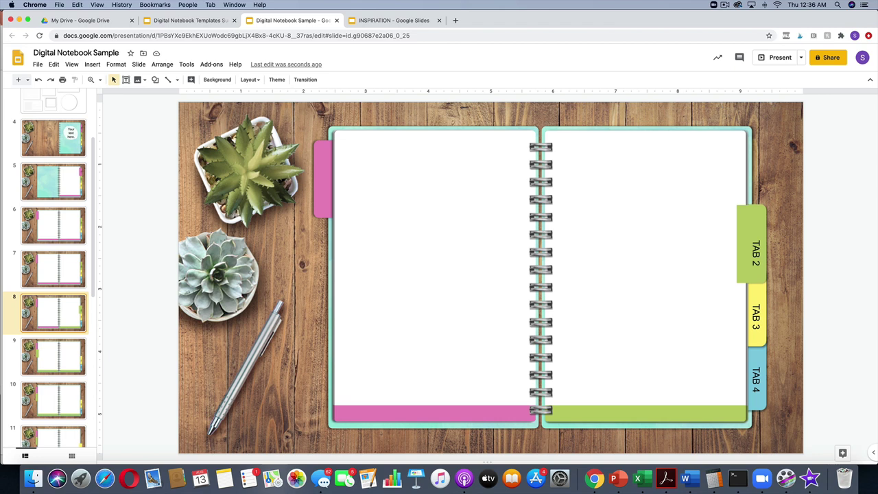
{"action": "key", "text": "Up"}
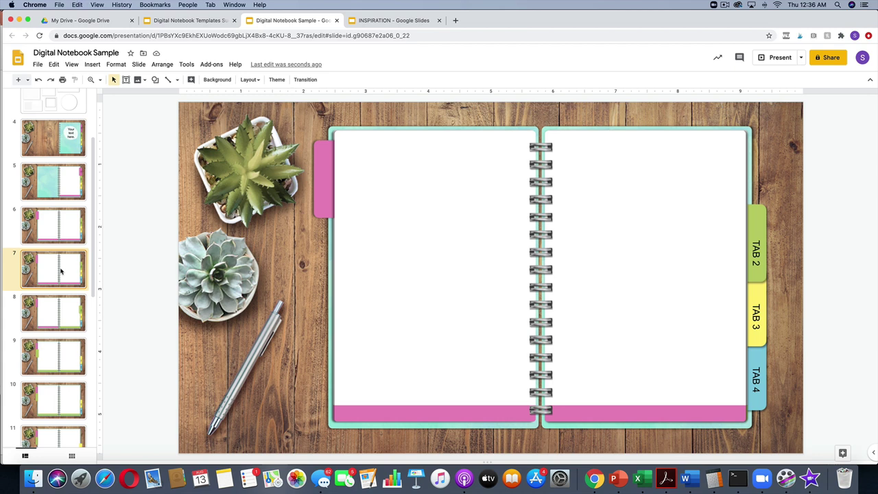
{"action": "key", "text": "ctrl+d"}
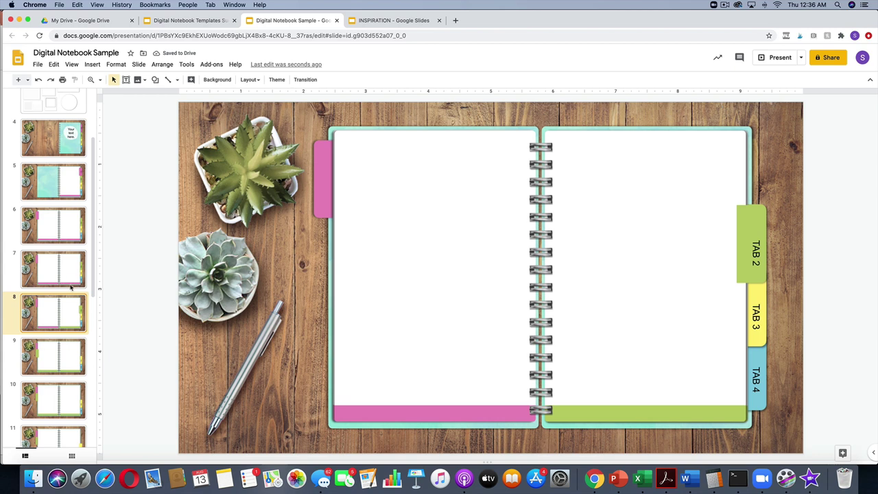
{"action": "scroll", "coordinate": [60, 272], "scroll_direction": "up", "scroll_amount": 3}
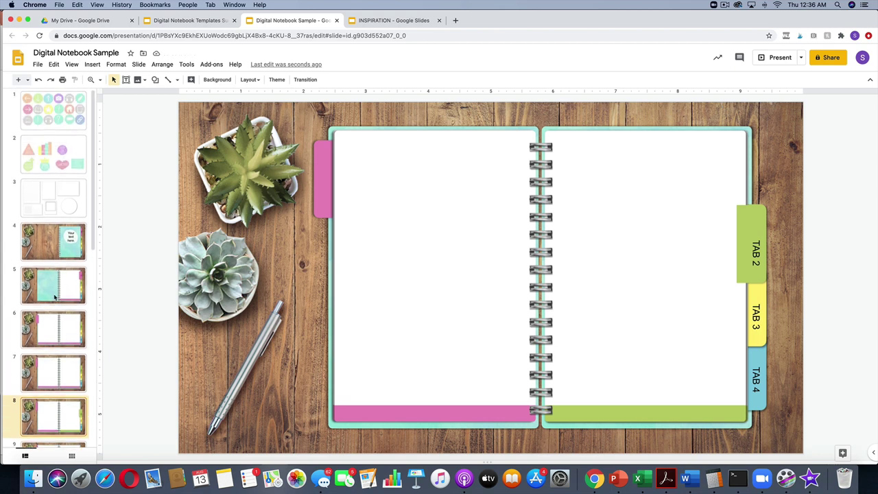
Replace the placeholder text on the slide 4 cover with 'My Autobiography'.
{"action": "left_click", "coordinate": [69, 240]}
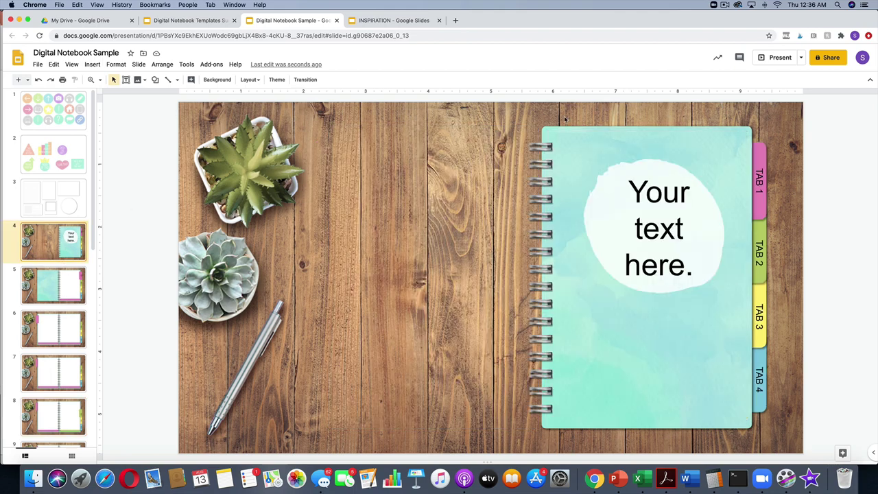
{"action": "left_click", "coordinate": [638, 191]}
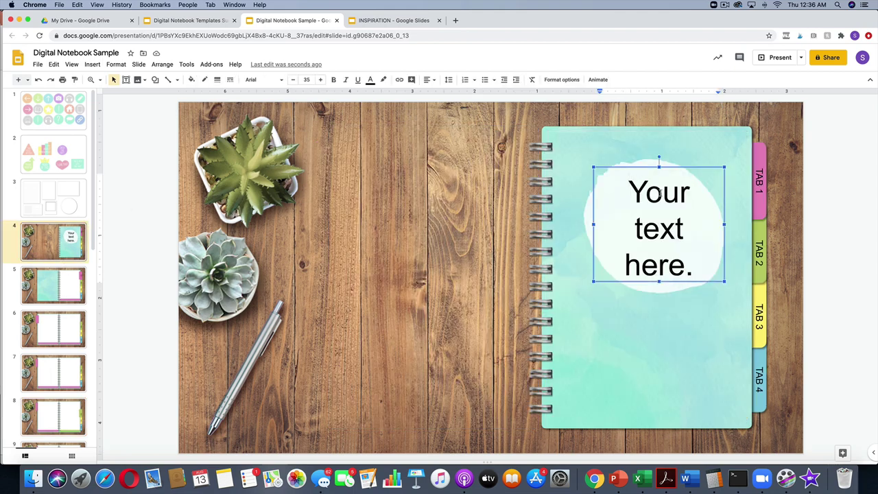
{"action": "left_click_drag", "start_coordinate": [633, 190], "coordinate": [698, 269]}
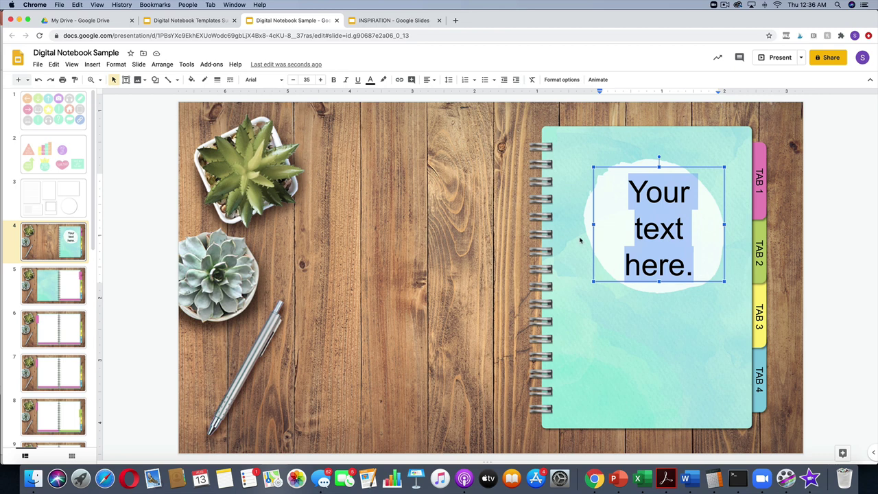
{"action": "type", "text": "My A"}
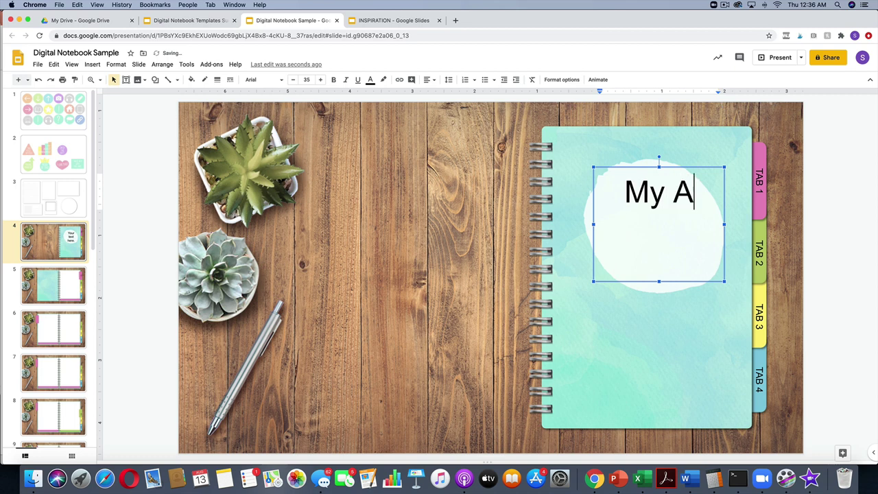
{"action": "type", "text": "utobiography"}
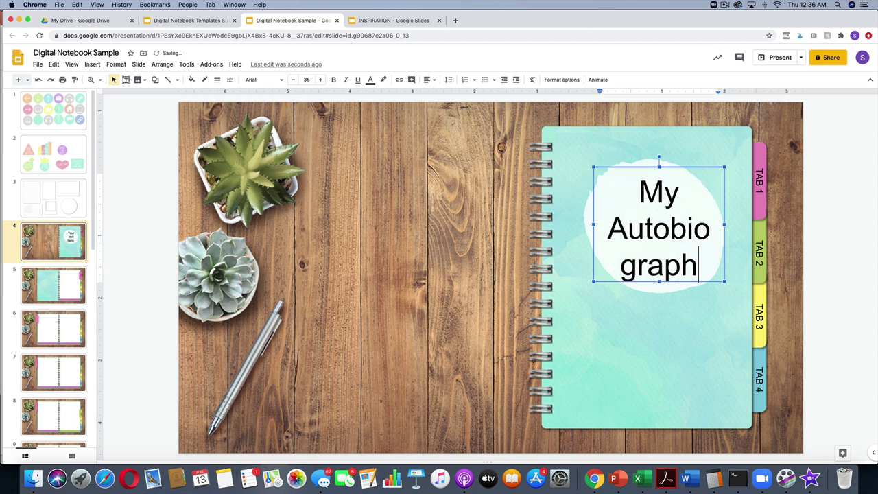
Set the title font to Montserrat at size 25.
{"action": "triple_click", "coordinate": [643, 194]}
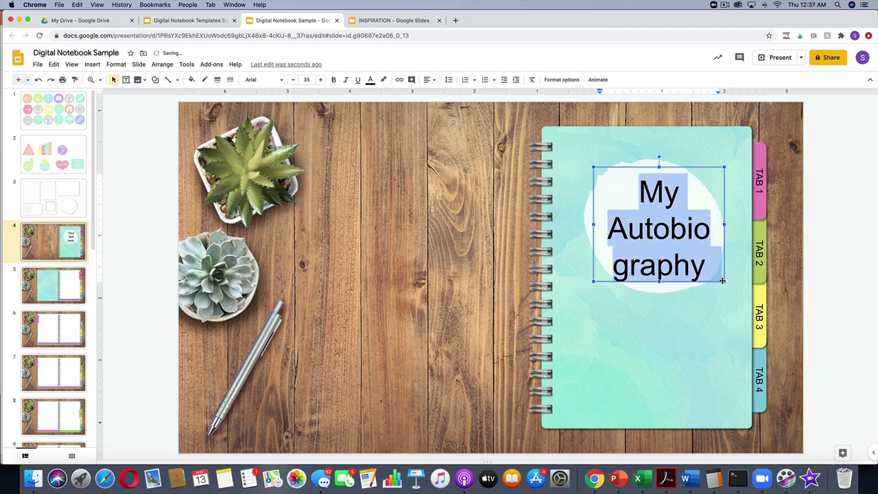
{"action": "left_click", "coordinate": [275, 80]}
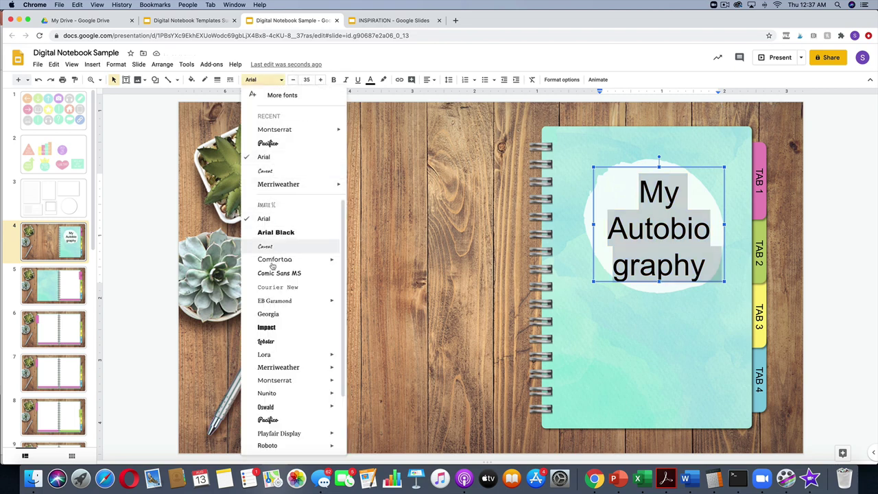
{"action": "left_click", "coordinate": [280, 130]}
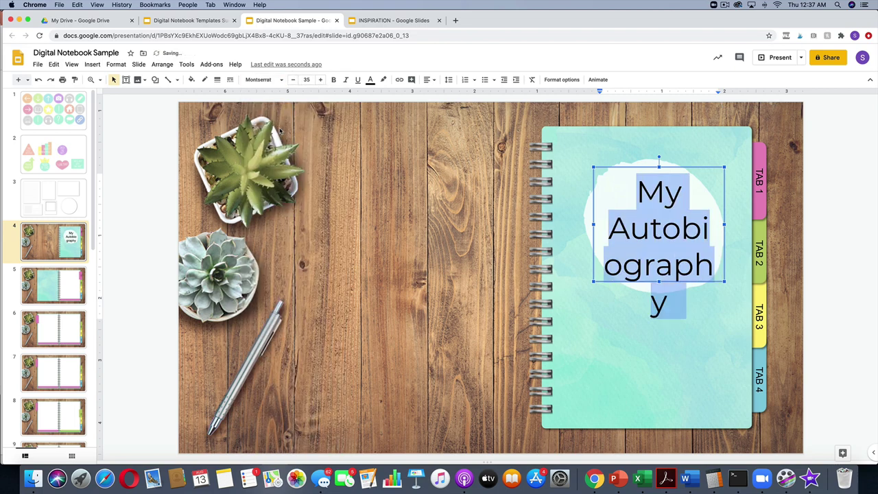
{"action": "left_click", "coordinate": [307, 79]}
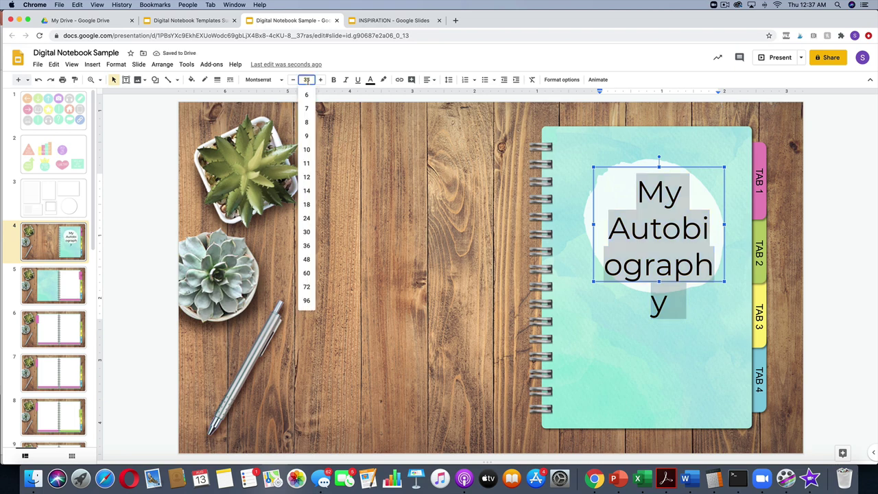
{"action": "type", "text": "25"}
{"action": "key", "text": "Return"}
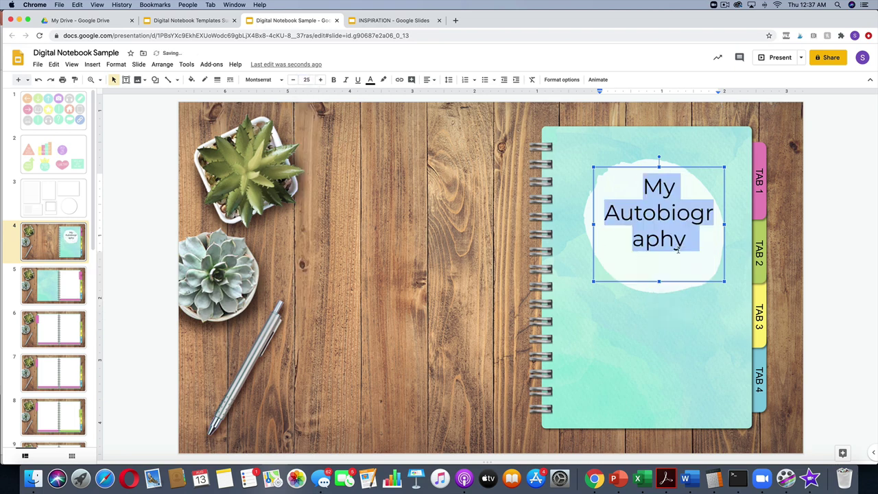
Widen the title box on both sides and move it lower on the cover.
{"action": "left_click_drag", "start_coordinate": [725, 225], "coordinate": [746, 225]}
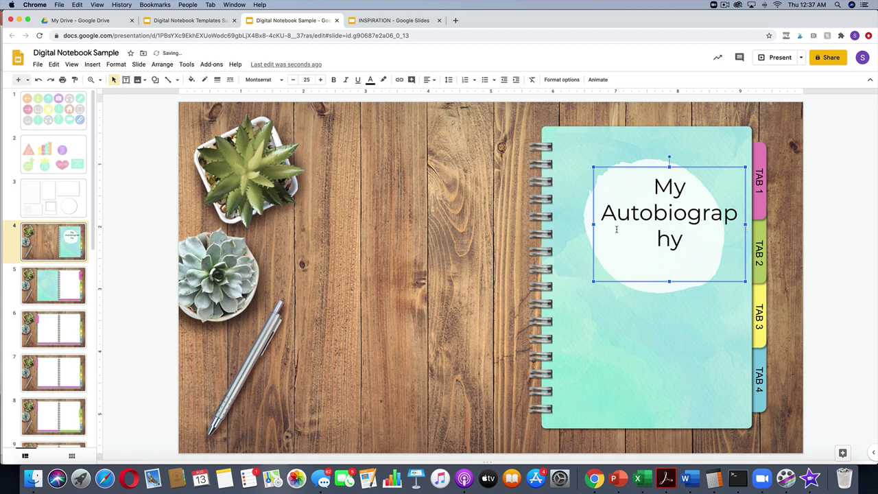
{"action": "left_click_drag", "start_coordinate": [592, 223], "coordinate": [567, 225]}
{"action": "left_click_drag", "start_coordinate": [681, 166], "coordinate": [665, 192]}
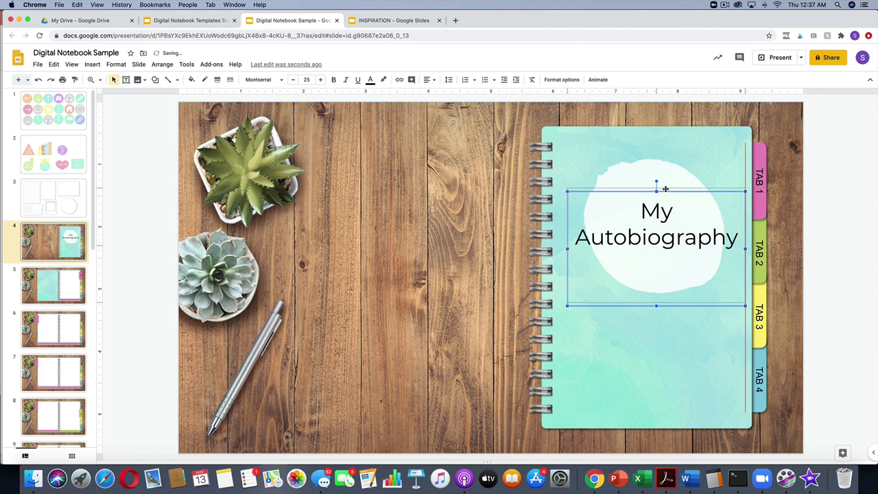
{"action": "left_click", "coordinate": [829, 244]}
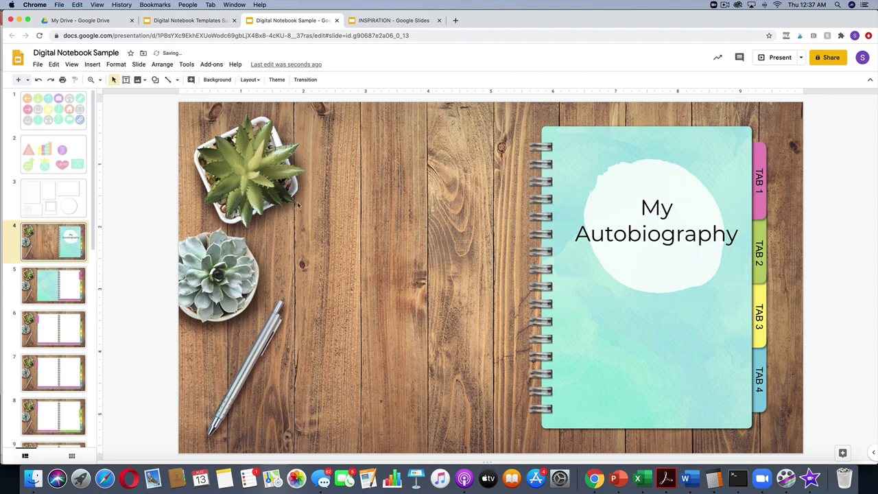
Add an 'All About Me' text box at the top of slide 5's right page, narrowed to fit.
{"action": "left_click", "coordinate": [40, 286]}
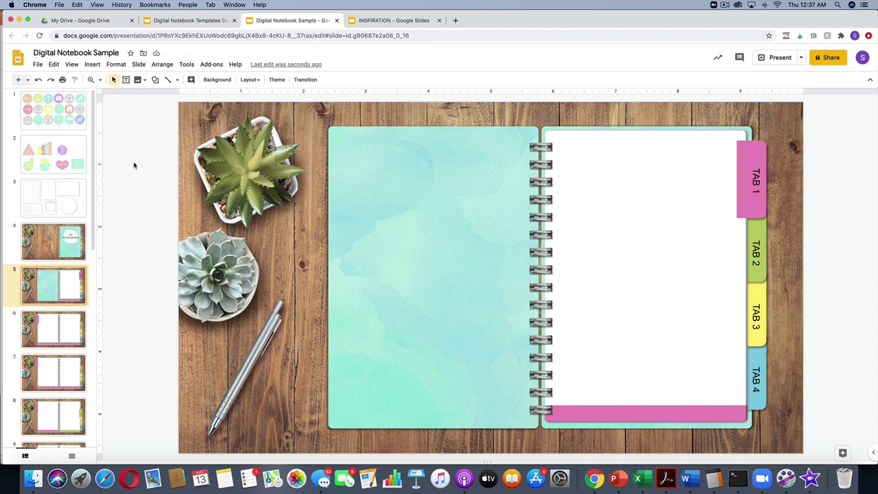
{"action": "left_click", "coordinate": [126, 80]}
{"action": "left_click", "coordinate": [559, 146]}
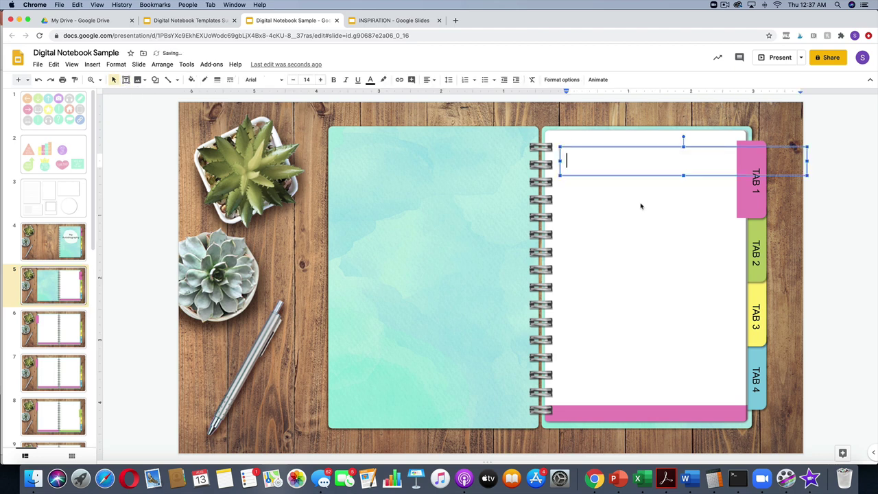
{"action": "type", "text": "All About Me"}
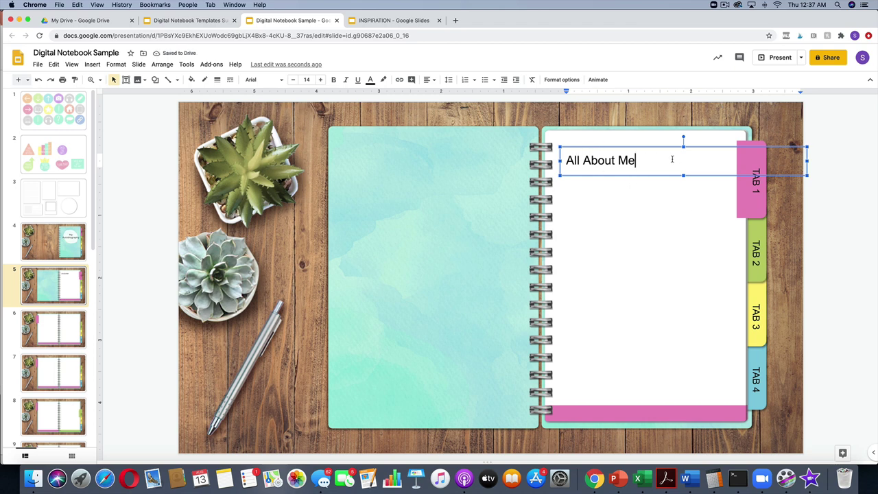
{"action": "key", "text": "Escape"}
{"action": "left_click_drag", "start_coordinate": [807, 162], "coordinate": [731, 162]}
Make the heading Montserrat and centre-aligned, and nudge the box up slightly.
{"action": "triple_click", "coordinate": [610, 159]}
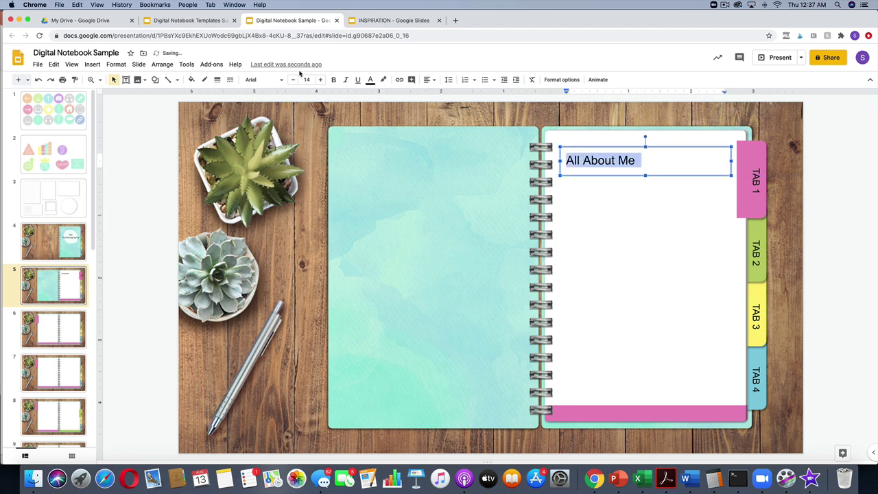
{"action": "left_click", "coordinate": [263, 80]}
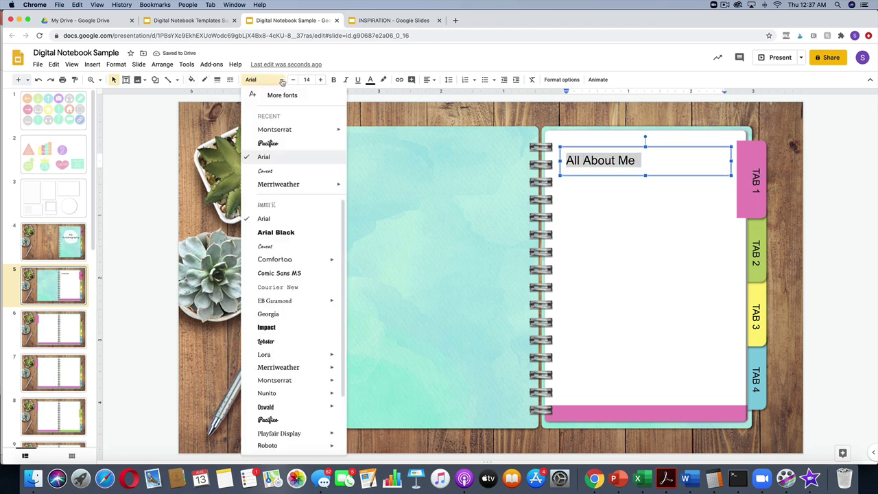
{"action": "left_click", "coordinate": [275, 129]}
{"action": "left_click", "coordinate": [429, 80]}
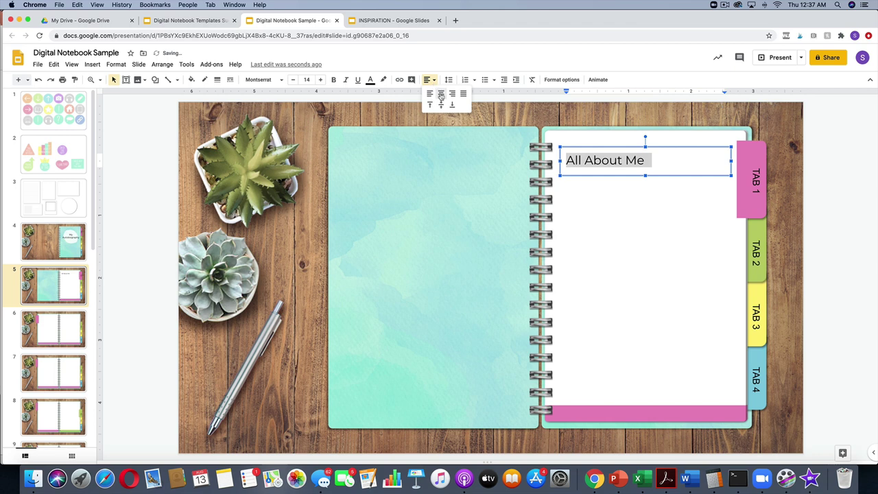
{"action": "left_click", "coordinate": [441, 96]}
{"action": "left_click", "coordinate": [618, 186]}
{"action": "left_click", "coordinate": [618, 176]}
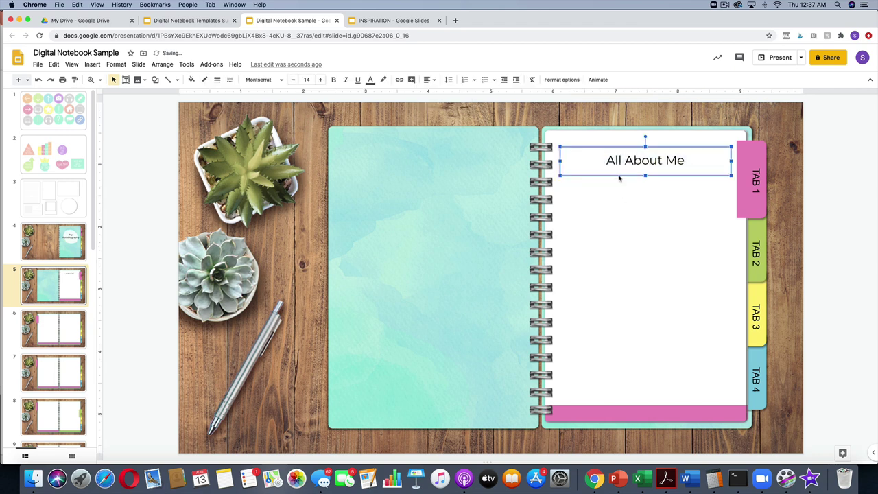
{"action": "left_click_drag", "start_coordinate": [618, 176], "coordinate": [619, 170]}
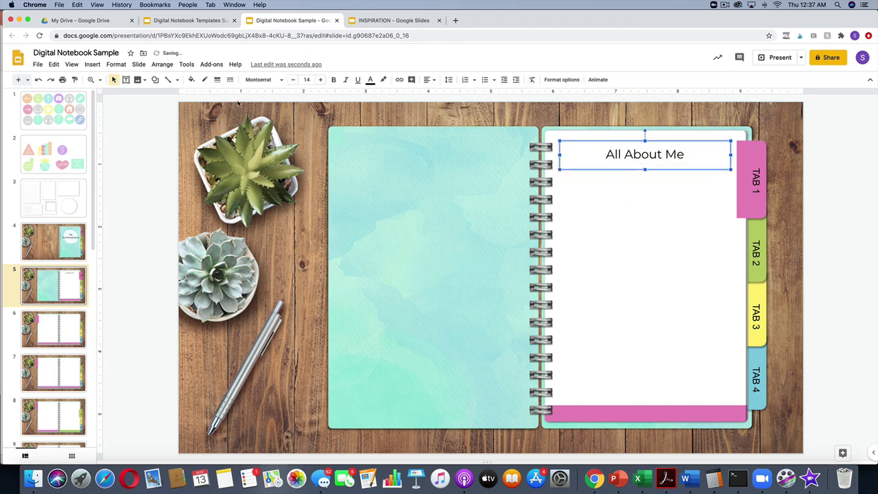
{"action": "left_click", "coordinate": [193, 81]}
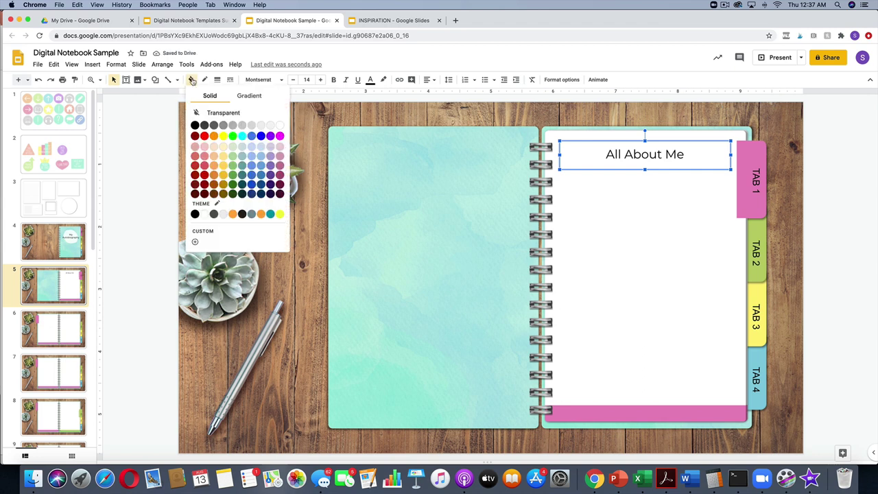
{"action": "left_click", "coordinate": [205, 126]}
{"action": "left_click", "coordinate": [649, 221]}
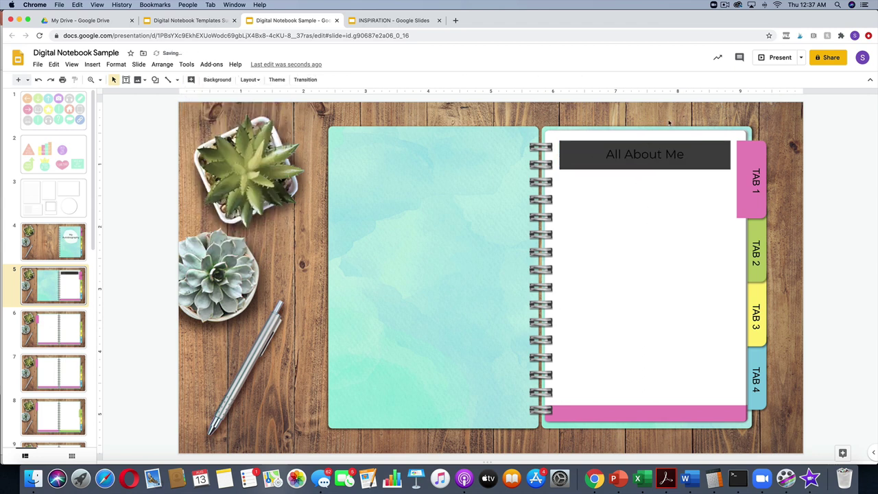
{"action": "double_click", "coordinate": [646, 156]}
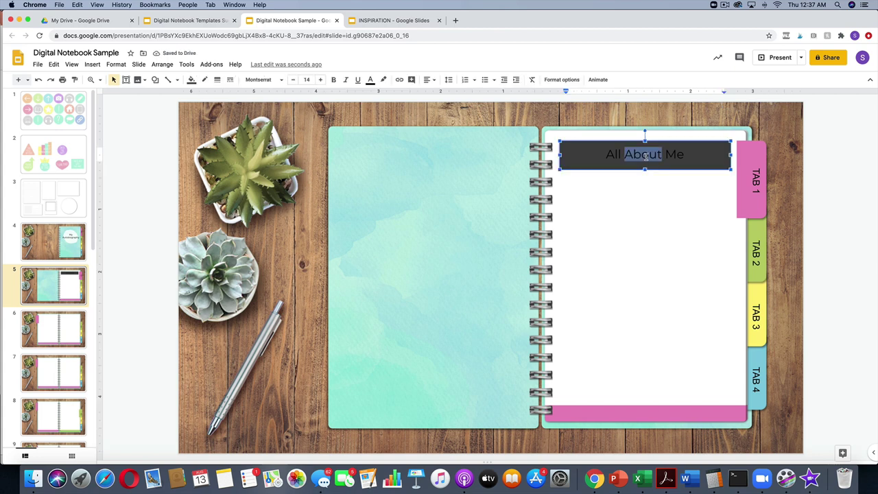
{"action": "triple_click", "coordinate": [646, 156]}
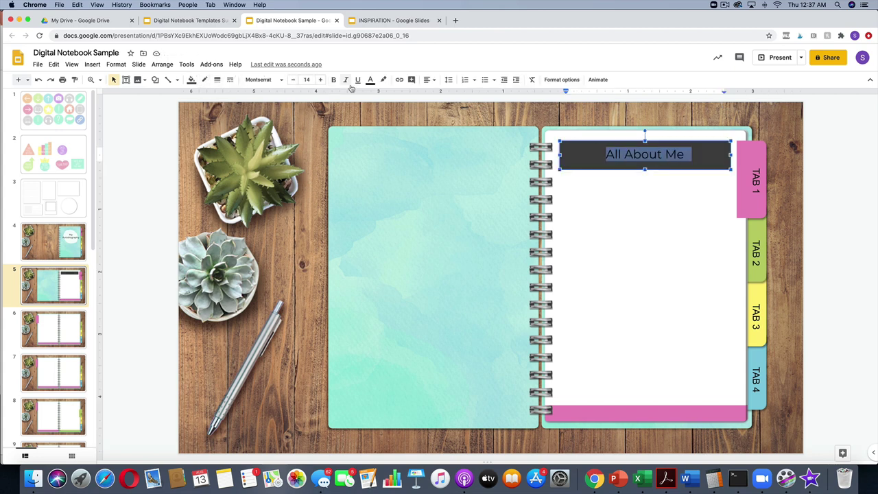
{"action": "left_click", "coordinate": [370, 80]}
{"action": "left_click", "coordinate": [456, 99]}
{"action": "left_click", "coordinate": [607, 212]}
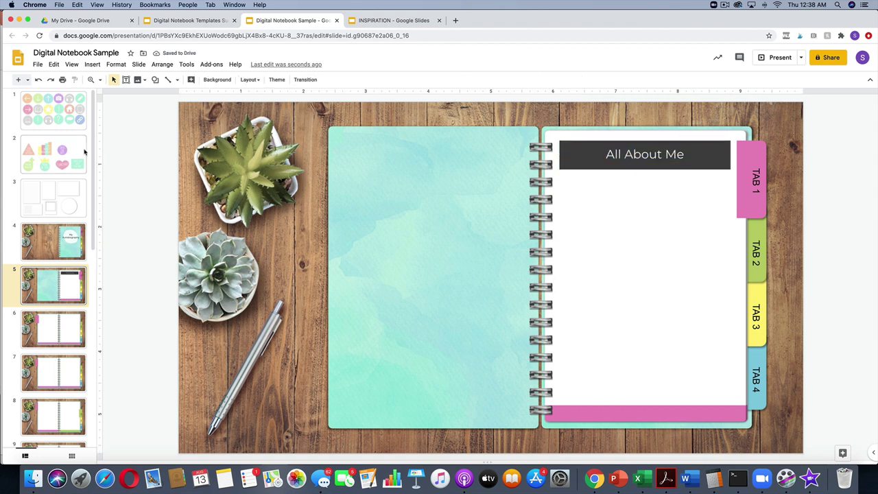
Draw a rectangle below the header with centred 'All About Me' text.
{"action": "left_click", "coordinate": [157, 81]}
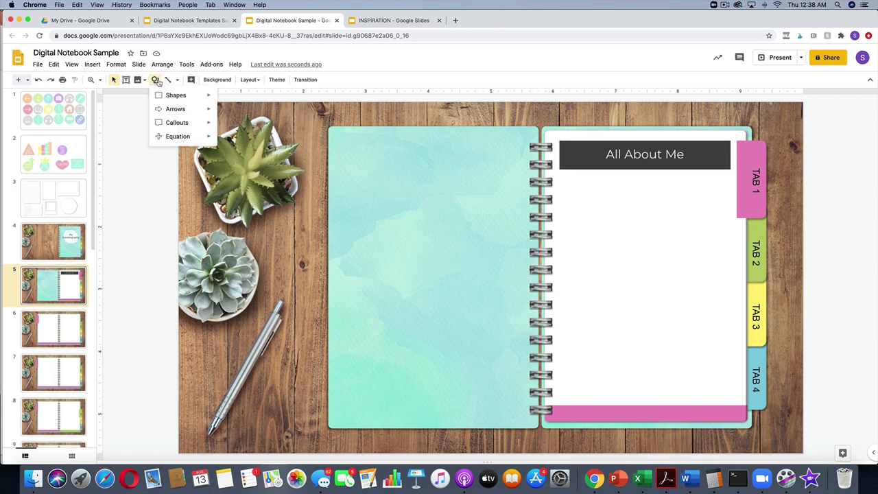
{"action": "left_click", "coordinate": [226, 99]}
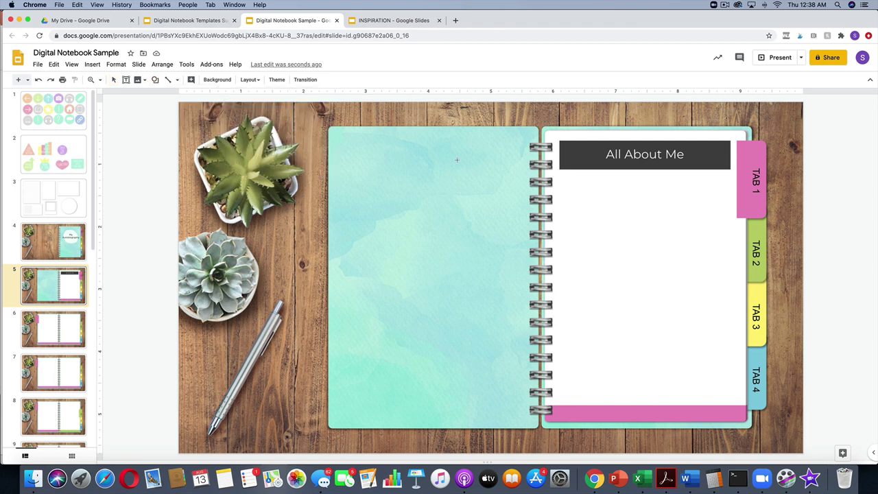
{"action": "left_click_drag", "start_coordinate": [567, 210], "coordinate": [724, 271]}
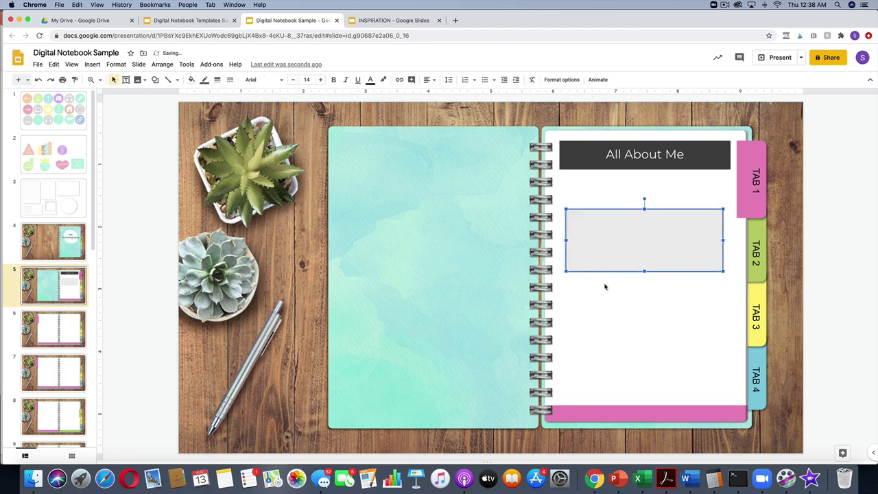
{"action": "type", "text": "All Abou"}
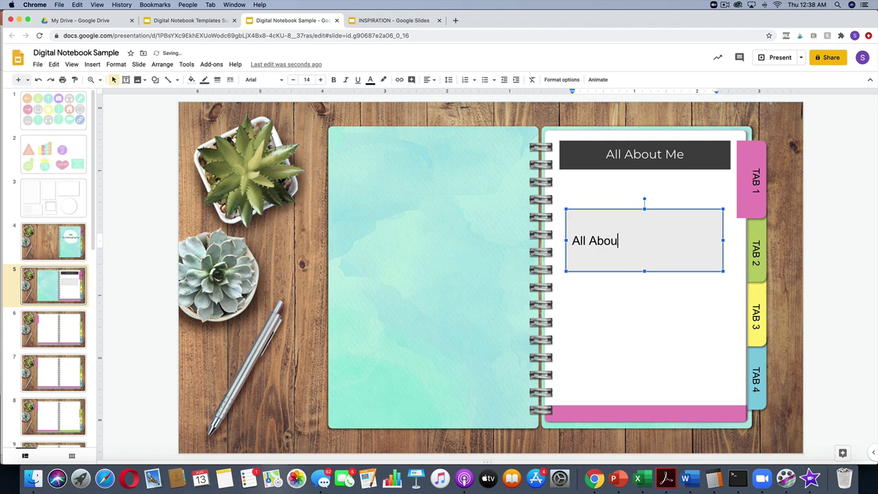
{"action": "type", "text": "t Me"}
{"action": "left_click", "coordinate": [606, 209]}
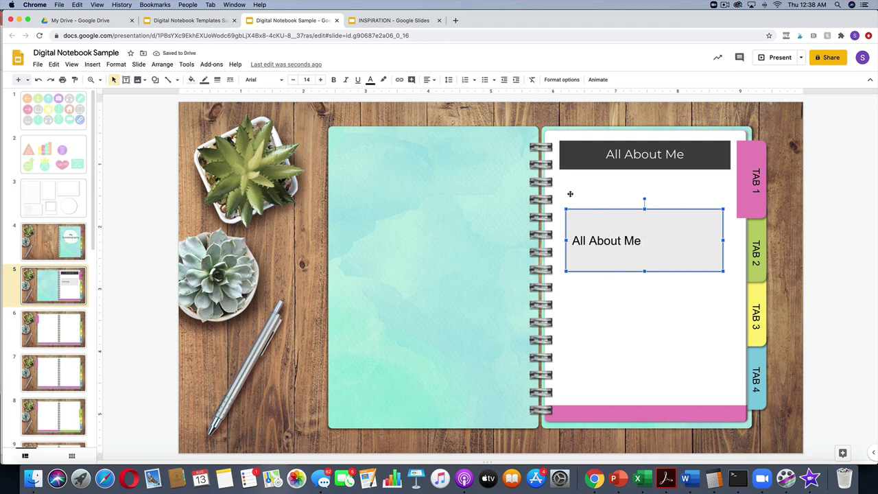
{"action": "left_click", "coordinate": [428, 80]}
{"action": "left_click", "coordinate": [441, 93]}
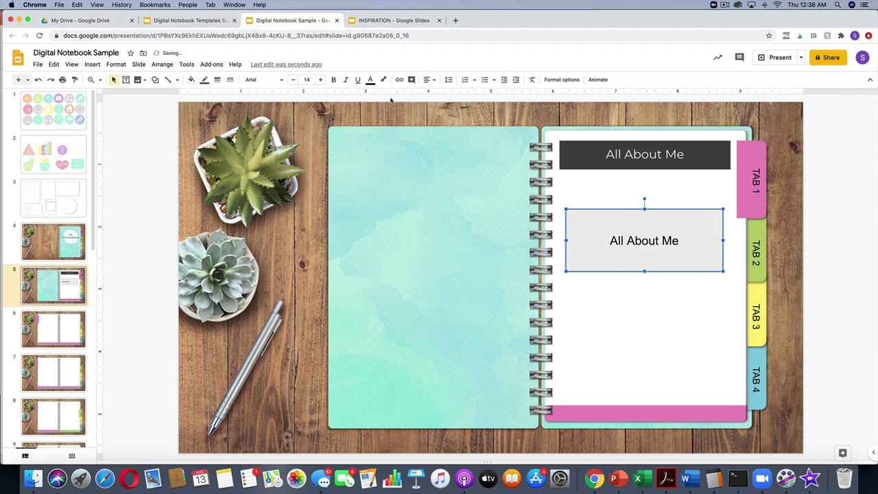
Fill the rectangle light blue and make its text white.
{"action": "left_click", "coordinate": [192, 80]}
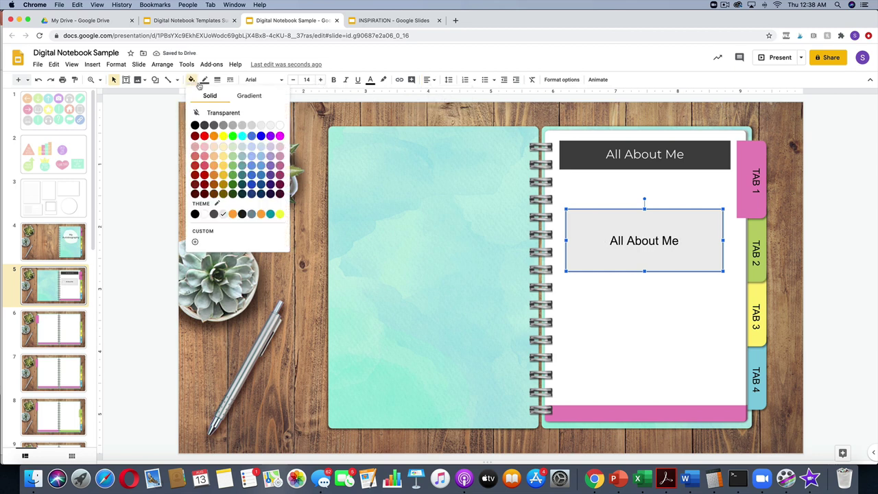
{"action": "left_click", "coordinate": [251, 157]}
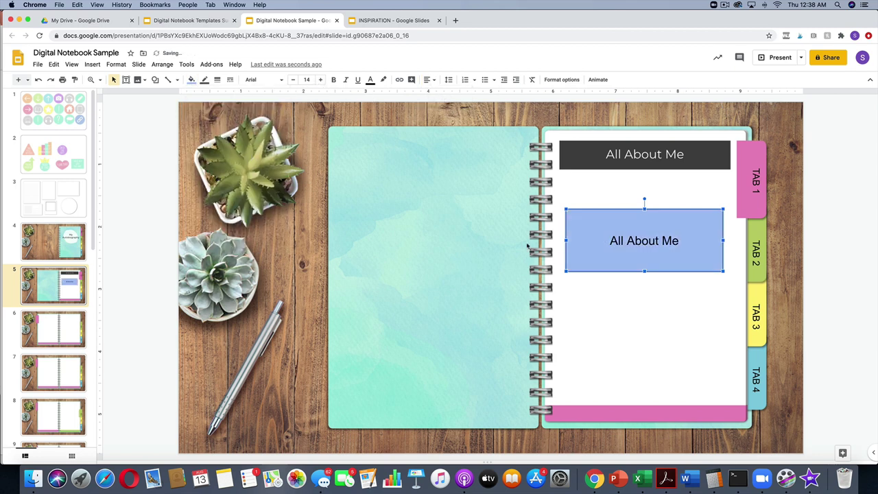
{"action": "left_click", "coordinate": [645, 241]}
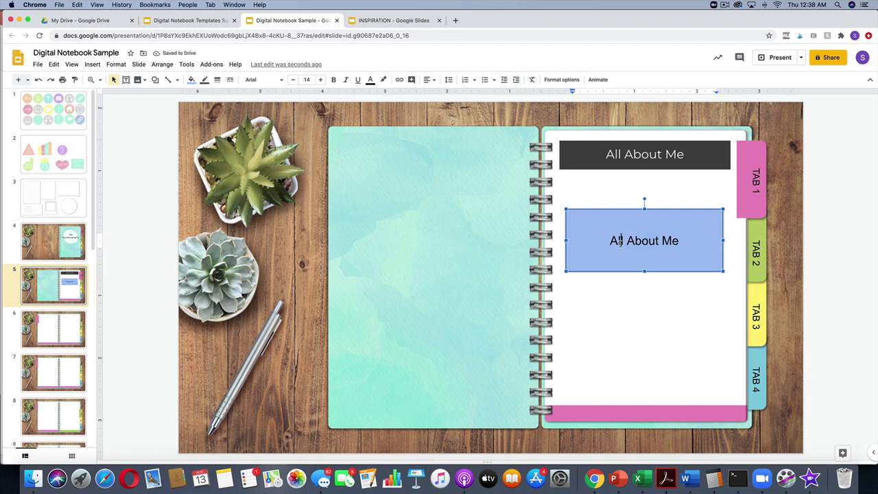
{"action": "triple_click", "coordinate": [620, 243]}
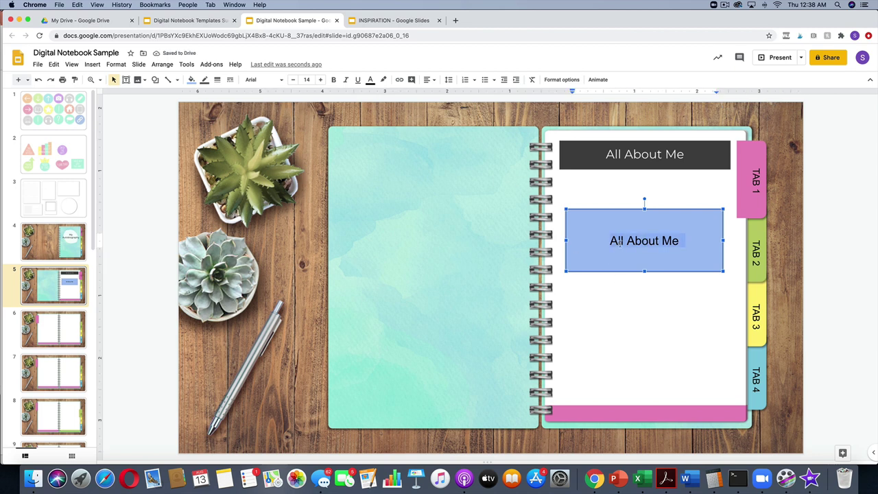
{"action": "left_click", "coordinate": [371, 81]}
{"action": "left_click", "coordinate": [459, 96]}
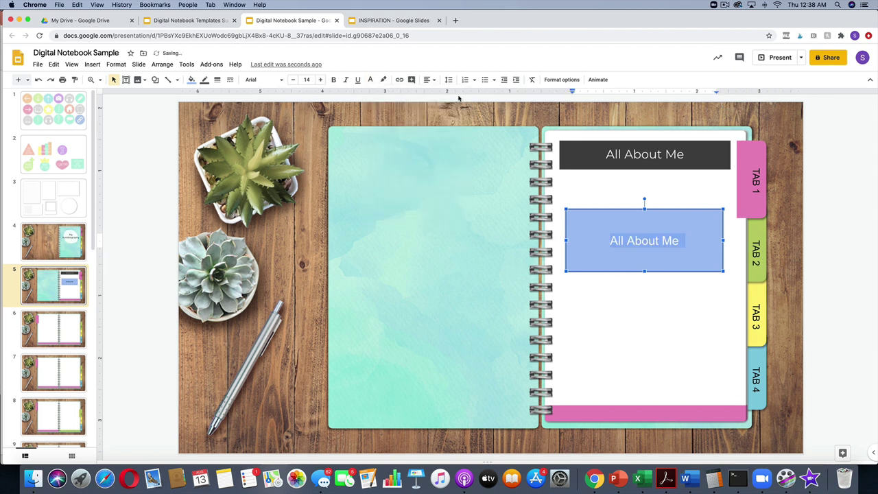
{"action": "left_click", "coordinate": [585, 265]}
{"action": "left_click", "coordinate": [592, 294]}
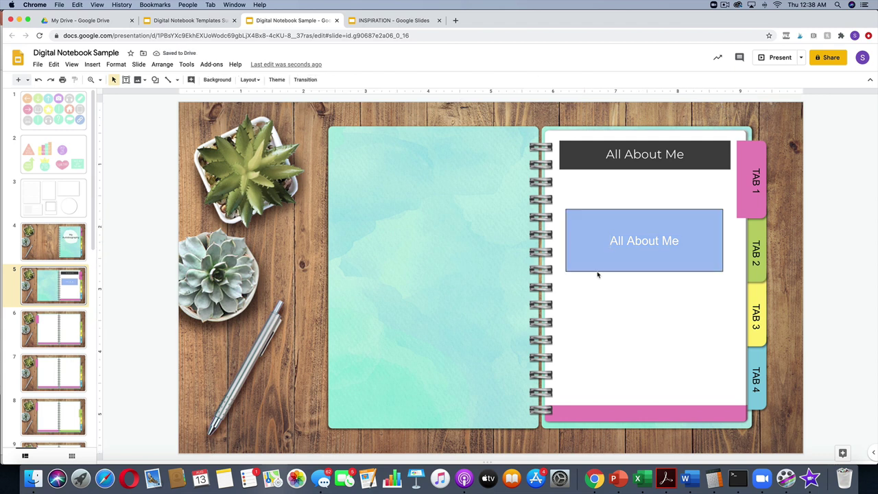
Give the blue box a transparent border and move it just below the dark header.
{"action": "left_click", "coordinate": [598, 271]}
{"action": "left_click", "coordinate": [204, 81]}
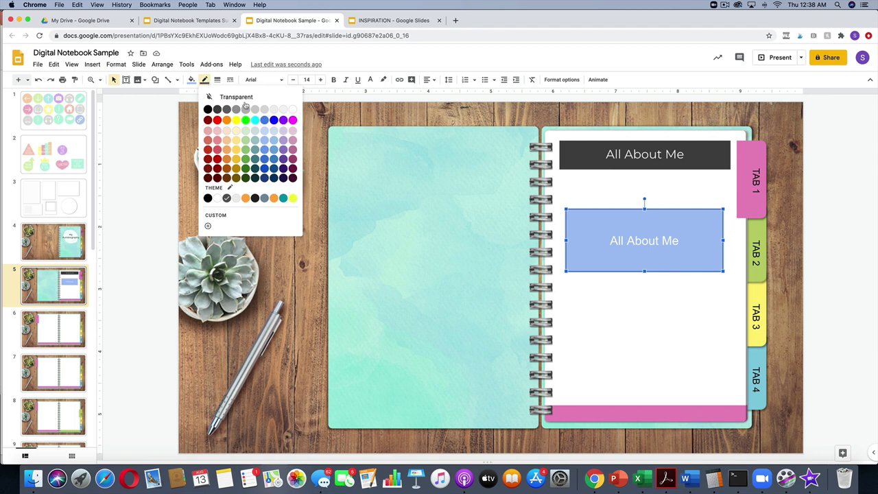
{"action": "left_click", "coordinate": [213, 96]}
{"action": "left_click", "coordinate": [618, 307]}
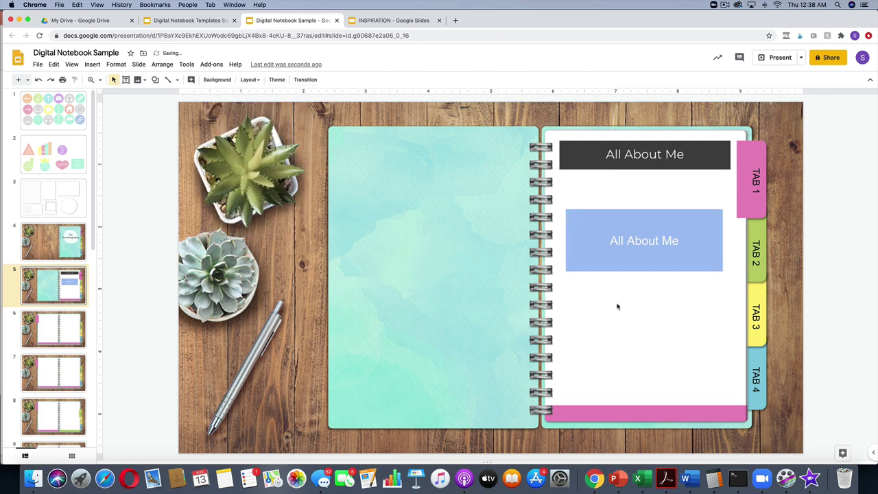
{"action": "left_click_drag", "start_coordinate": [639, 220], "coordinate": [631, 186]}
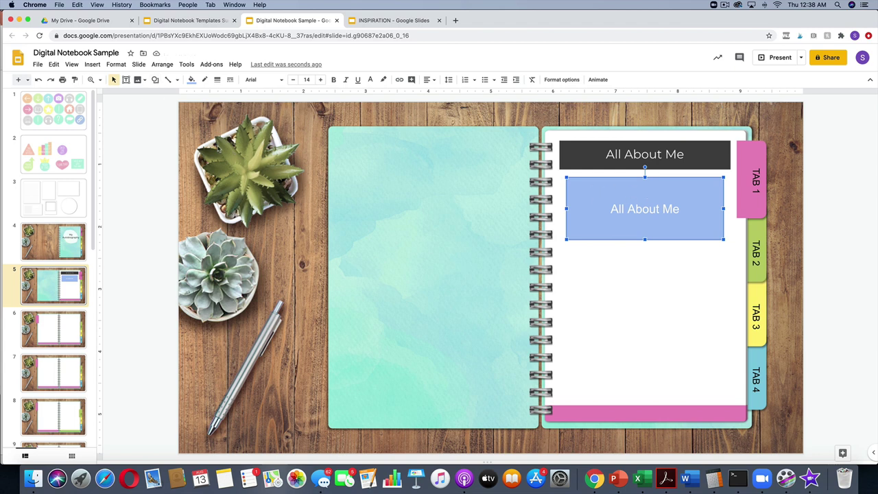
{"action": "left_click", "coordinate": [155, 80]}
{"action": "mouse_move", "coordinate": [201, 101]}
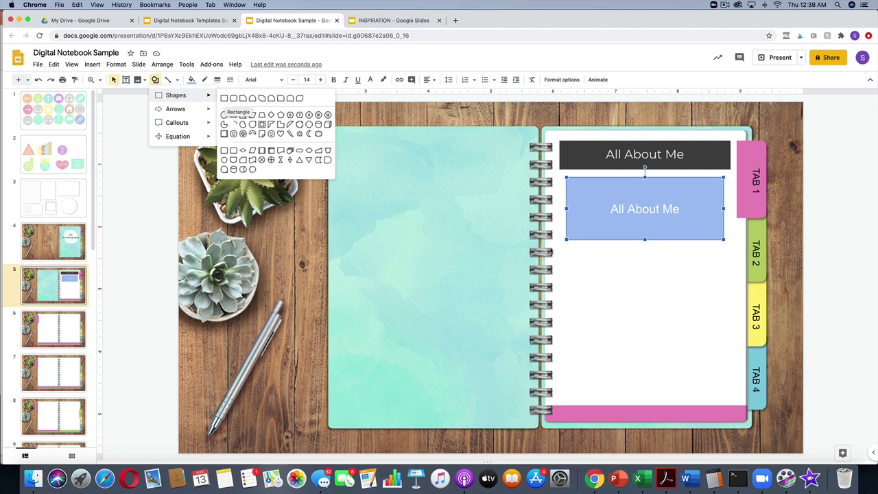
{"action": "left_click", "coordinate": [632, 296]}
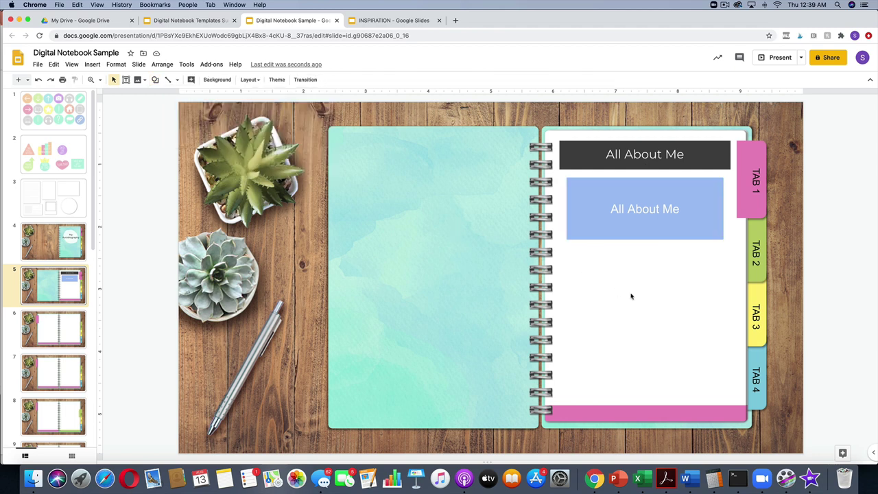
On slide 6, make a '10' text box, duplicate it beside itself, and paste the pair below.
{"action": "left_click", "coordinate": [55, 330]}
{"action": "left_click", "coordinate": [125, 79]}
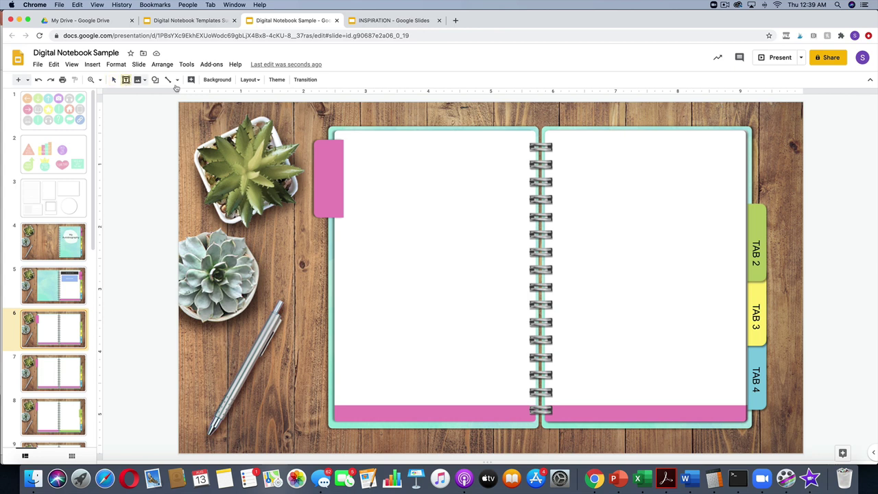
{"action": "left_click_drag", "start_coordinate": [355, 159], "coordinate": [386, 192]}
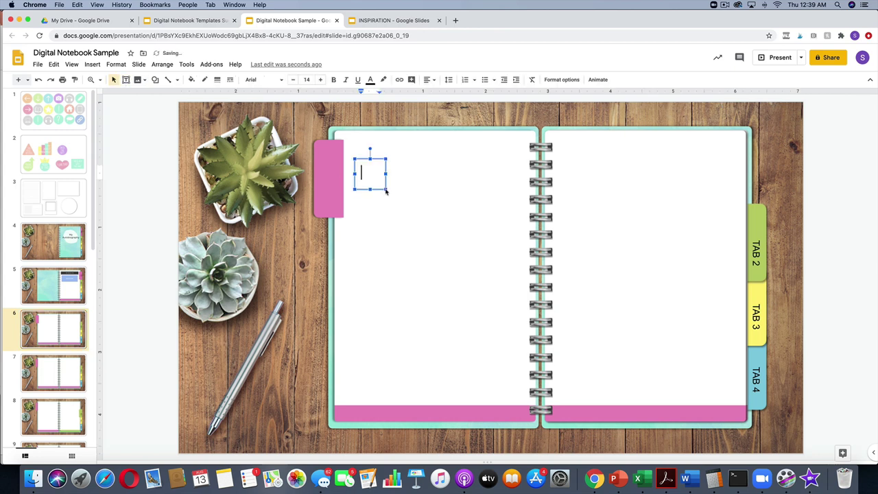
{"action": "type", "text": "10"}
{"action": "left_click_drag", "start_coordinate": [378, 160], "coordinate": [443, 178]}
{"action": "left_click", "coordinate": [380, 182], "text": "shift"}
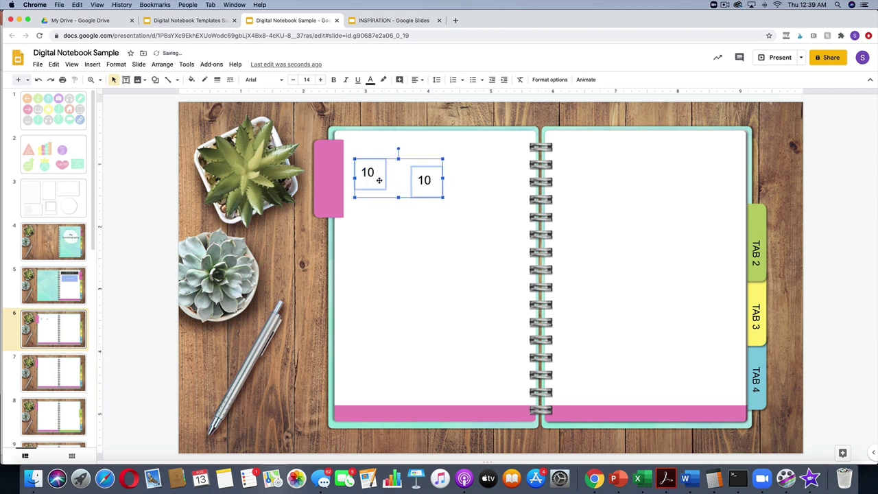
{"action": "key", "text": "super+c"}
{"action": "key", "text": "super+v"}
{"action": "left_click_drag", "start_coordinate": [446, 180], "coordinate": [443, 244]}
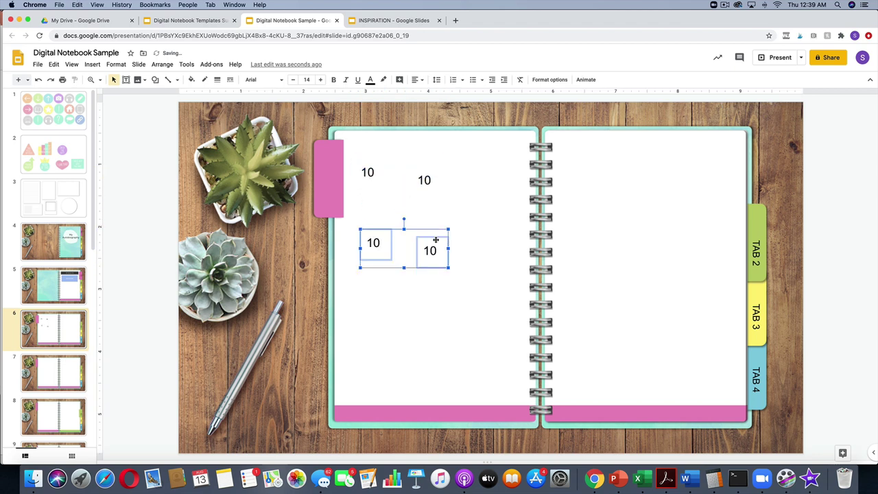
Change the copied boxes to read 15, 20 and 5.
{"action": "left_click", "coordinate": [426, 180]}
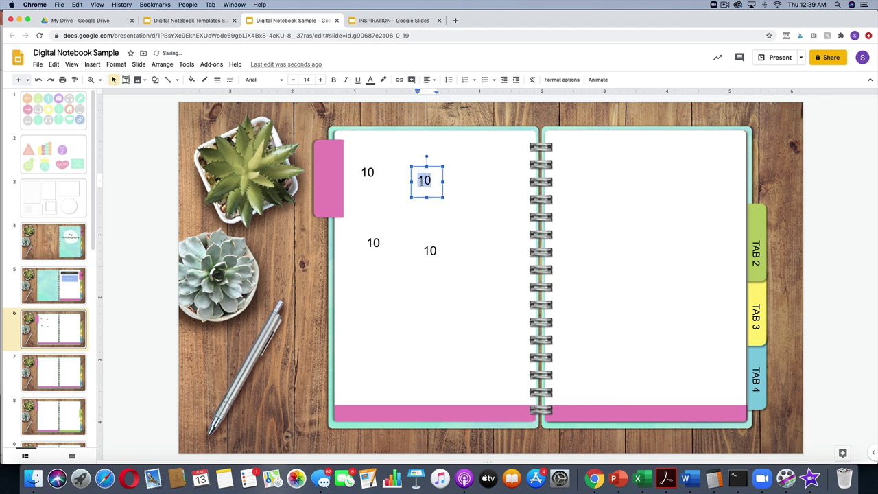
{"action": "key", "text": "BackSpace"}
{"action": "type", "text": "5"}
{"action": "double_click", "coordinate": [374, 242]}
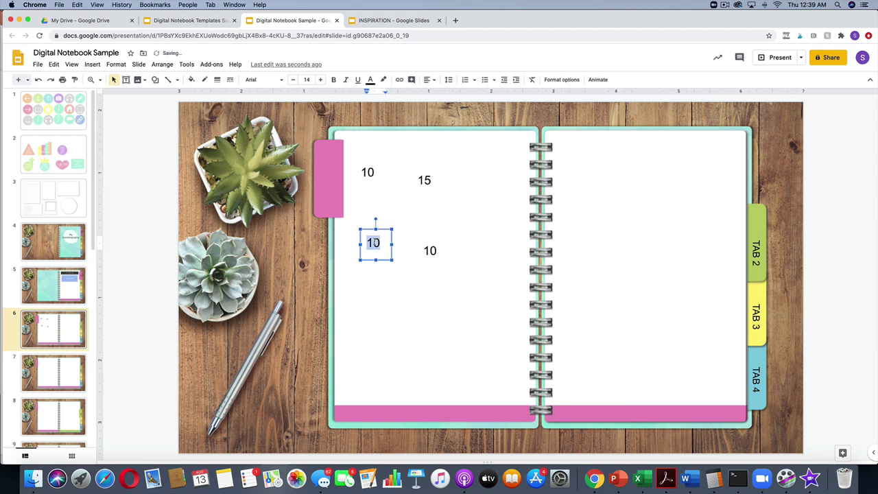
{"action": "type", "text": "20"}
{"action": "double_click", "coordinate": [430, 251]}
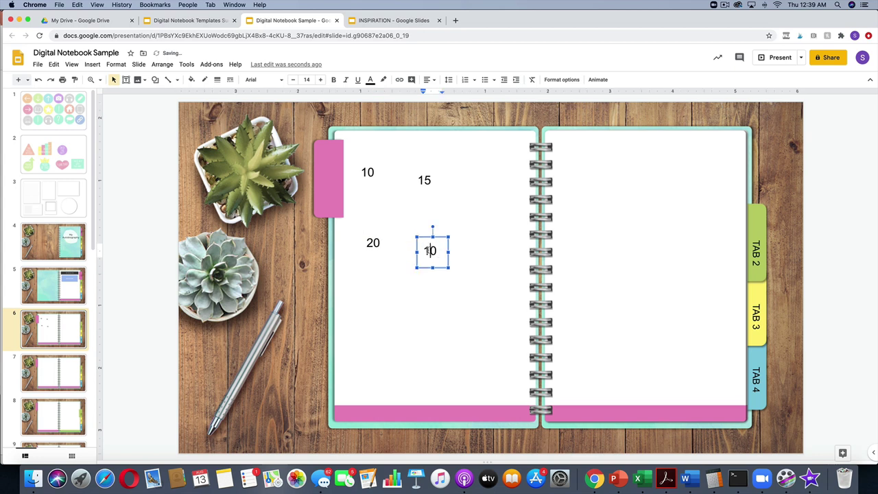
{"action": "type", "text": "5"}
{"action": "left_click", "coordinate": [436, 331]}
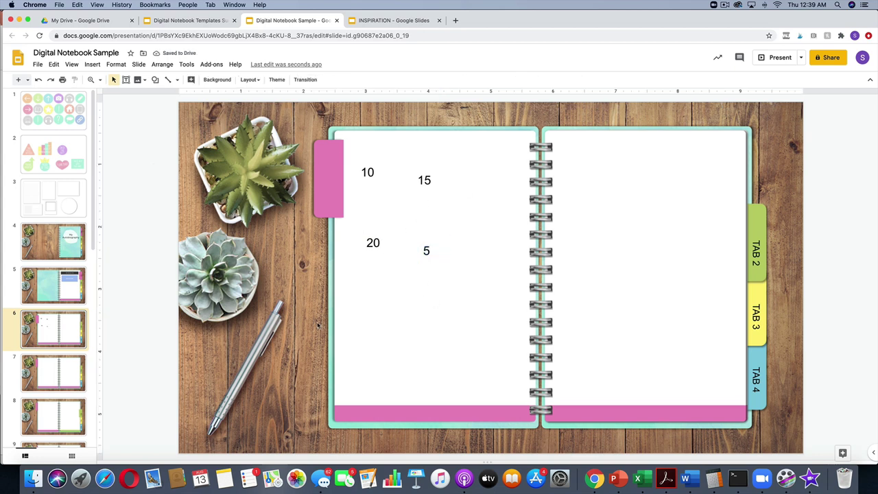
Draw a small square below the numbers and fill it dark red.
{"action": "left_click", "coordinate": [155, 80]}
{"action": "mouse_move", "coordinate": [173, 97]}
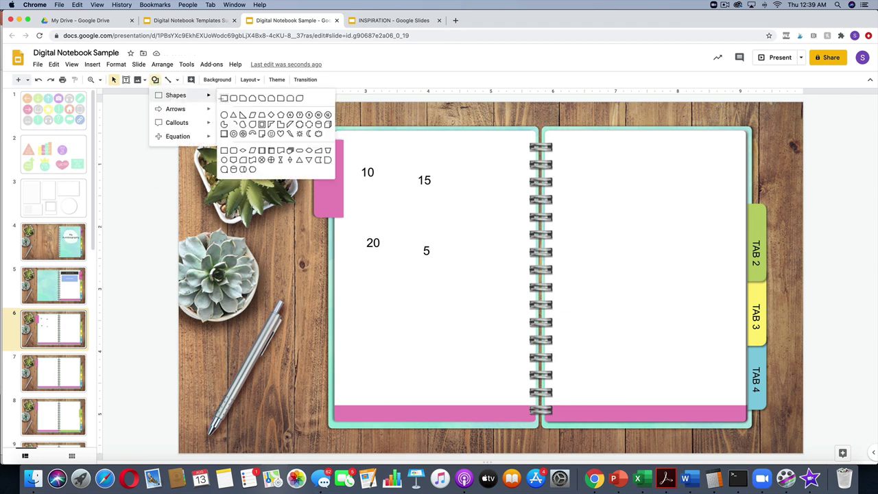
{"action": "left_click", "coordinate": [224, 99]}
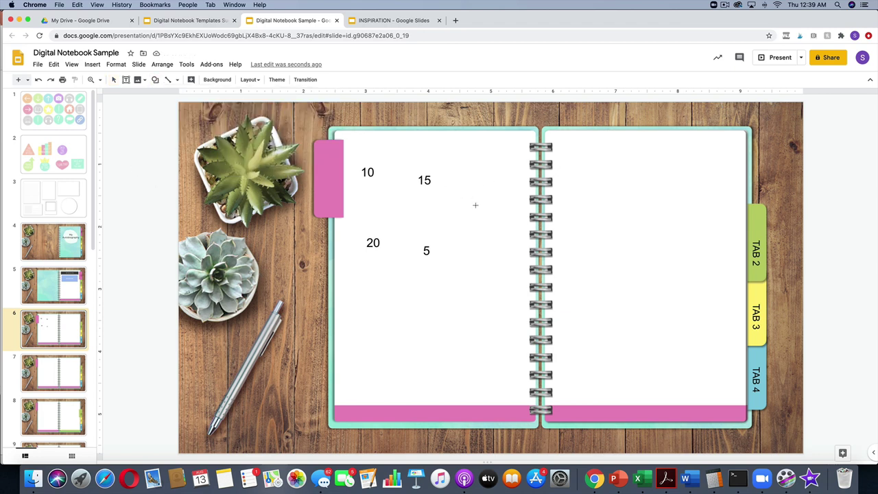
{"action": "left_click_drag", "start_coordinate": [393, 309], "coordinate": [429, 343]}
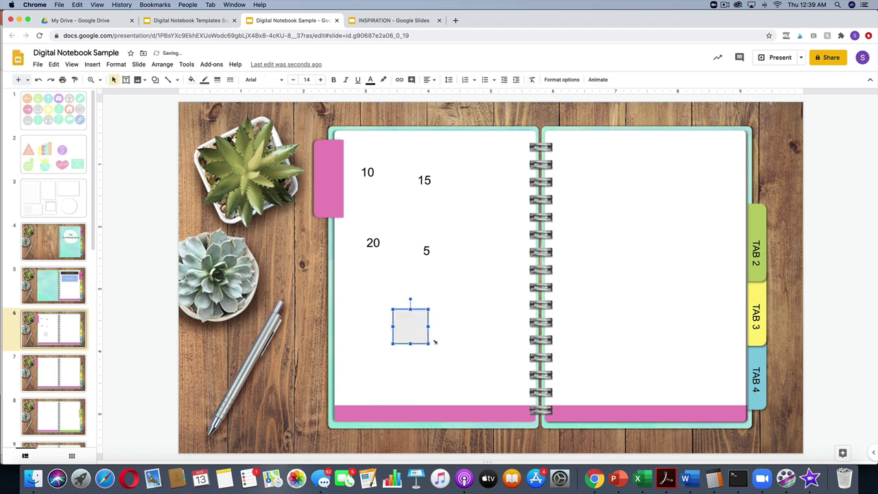
{"action": "left_click", "coordinate": [193, 79]}
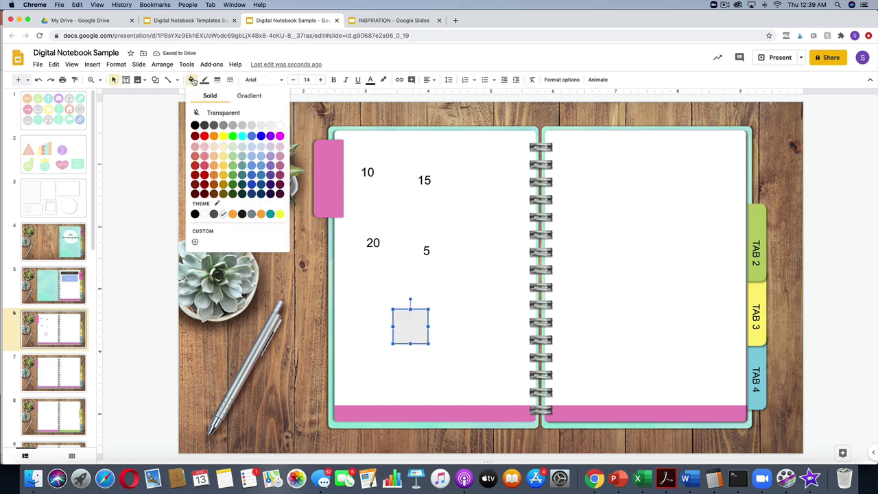
{"action": "left_click", "coordinate": [204, 176]}
{"action": "left_click", "coordinate": [458, 310]}
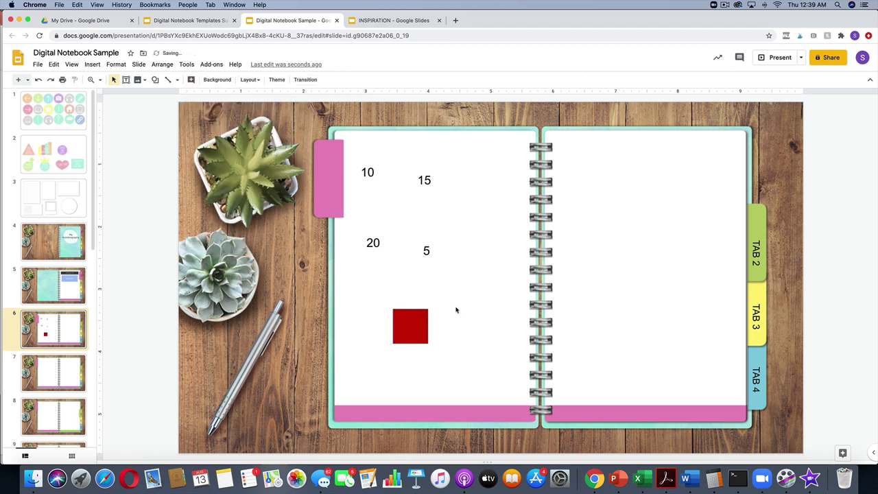
Remove the red square's outline and move it beneath the 20 and 5 labels.
{"action": "left_click", "coordinate": [413, 337]}
{"action": "left_click", "coordinate": [204, 79]}
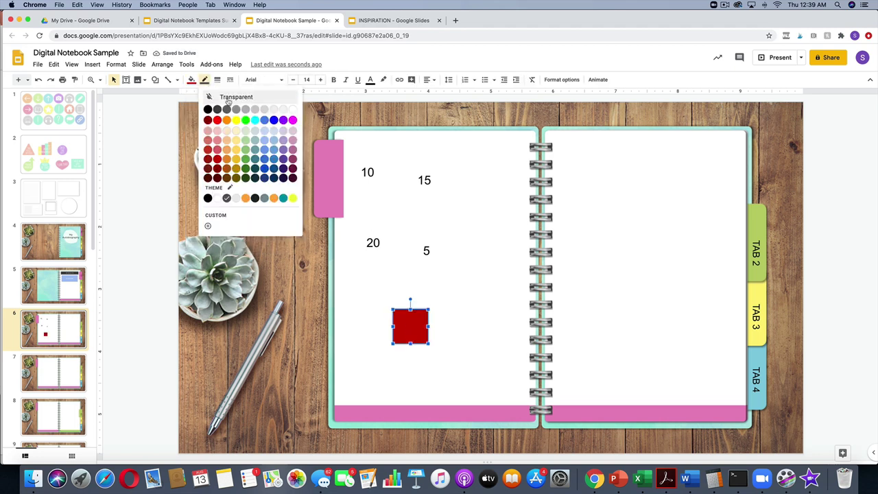
{"action": "left_click", "coordinate": [228, 101]}
{"action": "left_click", "coordinate": [443, 308]}
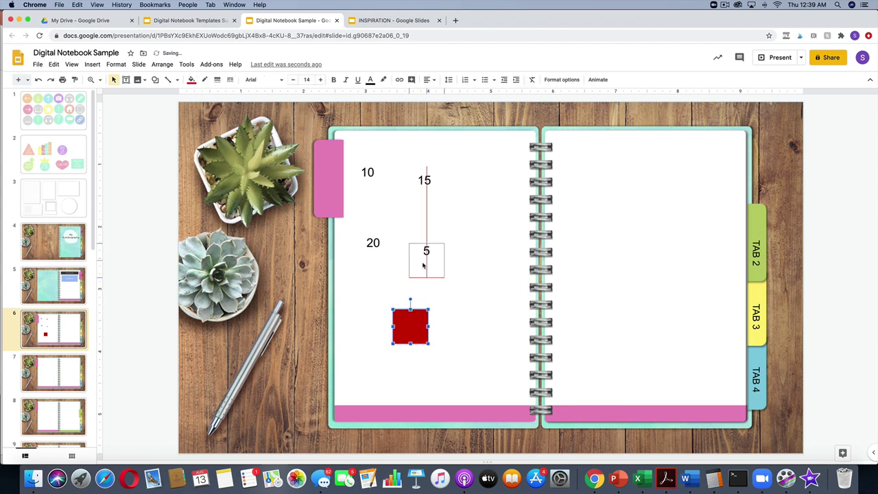
{"action": "left_click_drag", "start_coordinate": [423, 266], "coordinate": [413, 308]}
{"action": "left_click", "coordinate": [484, 299]}
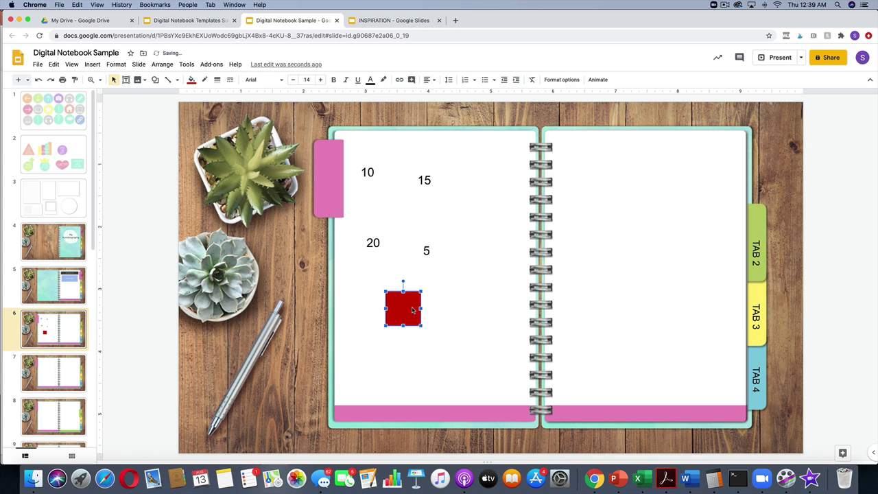
{"action": "left_click", "coordinate": [471, 310]}
Give the square a custom fill about half transparent.
{"action": "left_click", "coordinate": [409, 308]}
{"action": "left_click", "coordinate": [192, 80]}
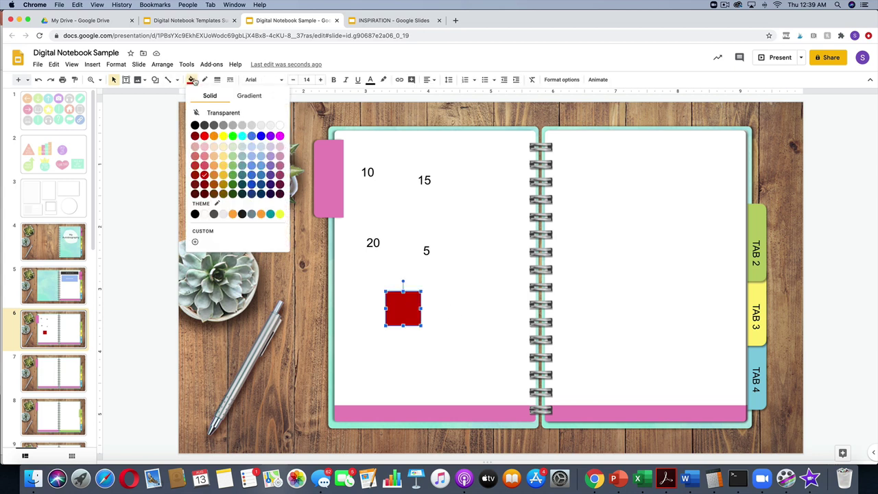
{"action": "left_click", "coordinate": [195, 242]}
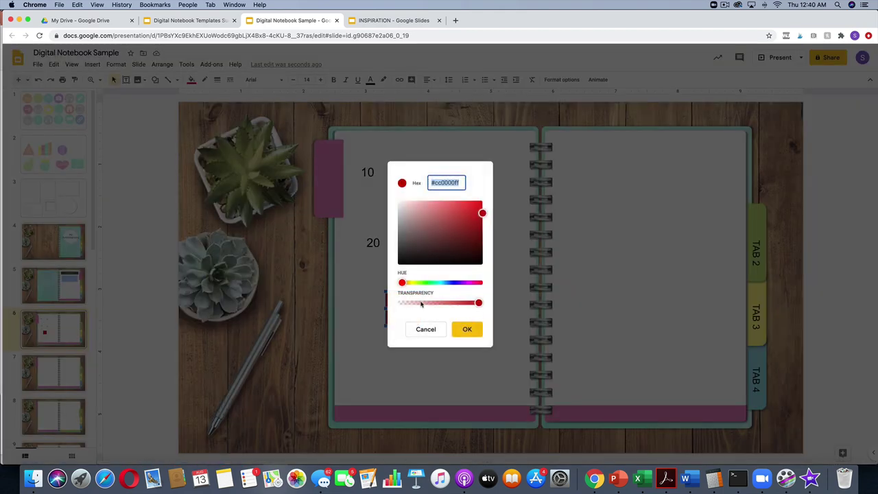
{"action": "left_click_drag", "start_coordinate": [478, 303], "coordinate": [432, 307]}
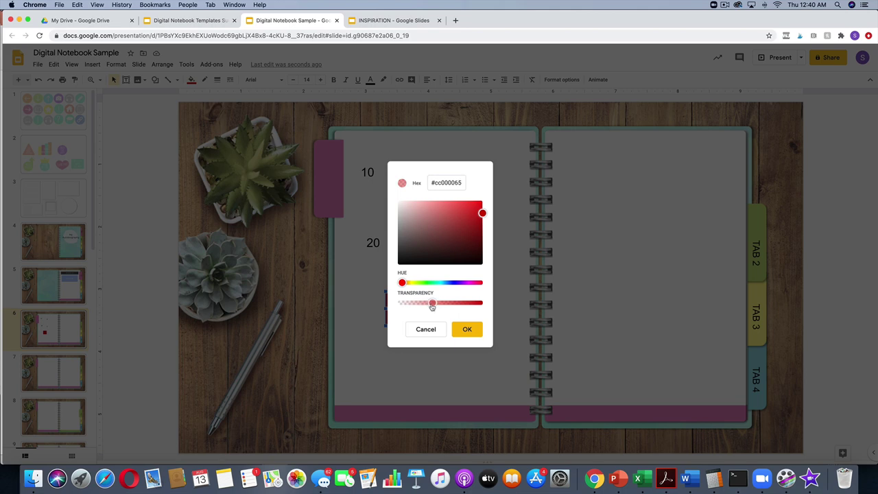
{"action": "left_click", "coordinate": [467, 329]}
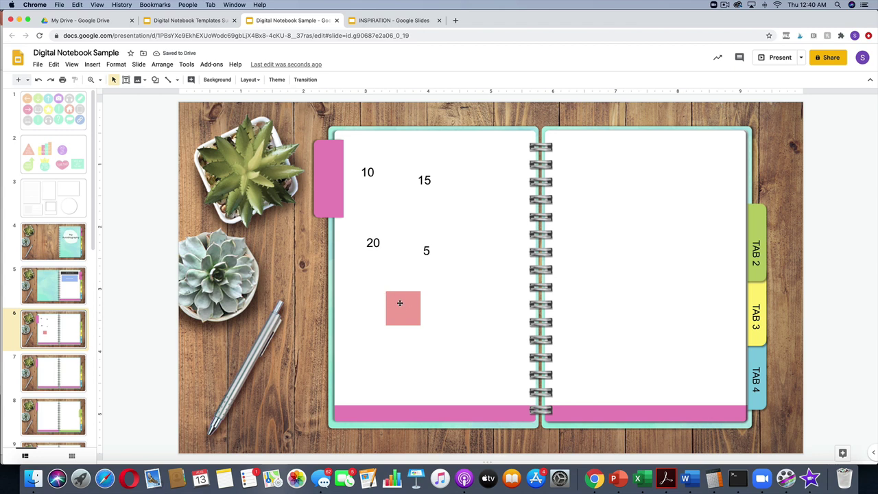
Position the pink square and duplicate it in place over the original.
{"action": "mouse_move", "coordinate": [406, 310]}
{"action": "left_mouse_down"}
{"action": "mouse_move", "coordinate": [378, 175]}
{"action": "mouse_move", "coordinate": [431, 315]}
{"action": "mouse_move", "coordinate": [410, 320]}
{"action": "left_mouse_up"}
{"action": "left_click", "coordinate": [407, 204]}
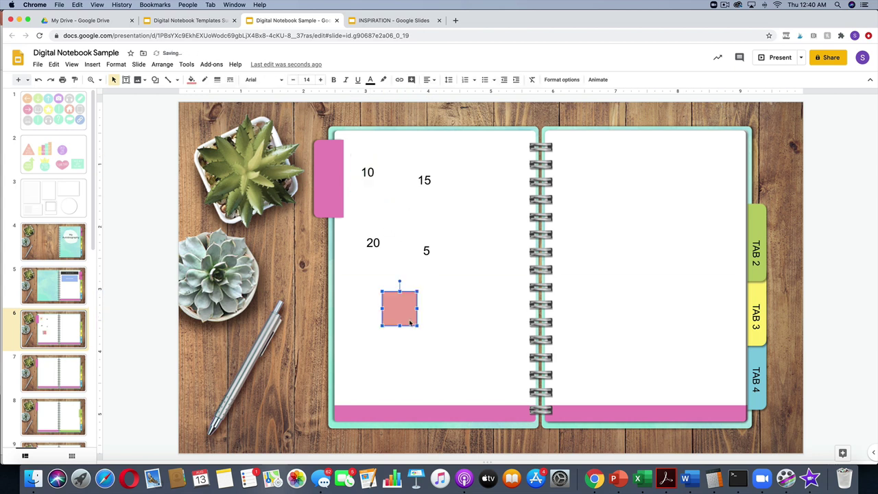
{"action": "key", "text": "ctrl+d"}
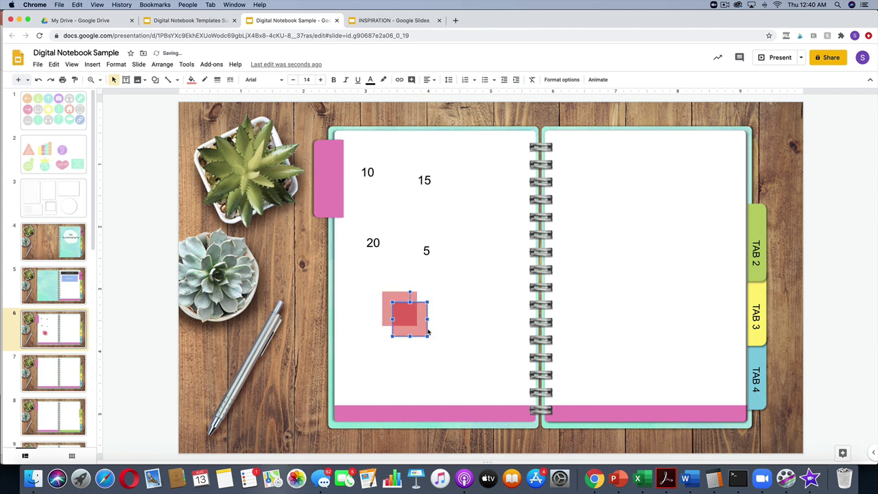
{"action": "key", "text": "ctrl+z"}
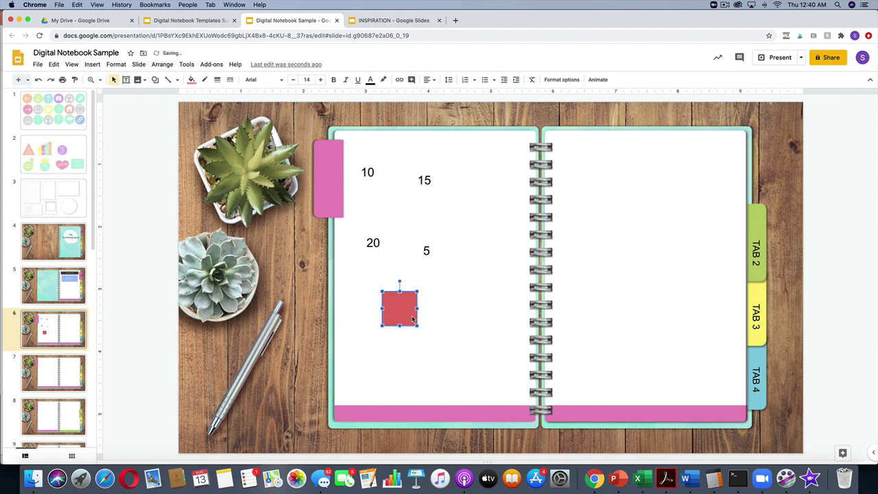
{"action": "mouse_move", "coordinate": [413, 318]}
{"action": "left_mouse_down"}
{"action": "mouse_move", "coordinate": [420, 326]}
{"action": "mouse_move", "coordinate": [413, 323]}
{"action": "left_mouse_up"}
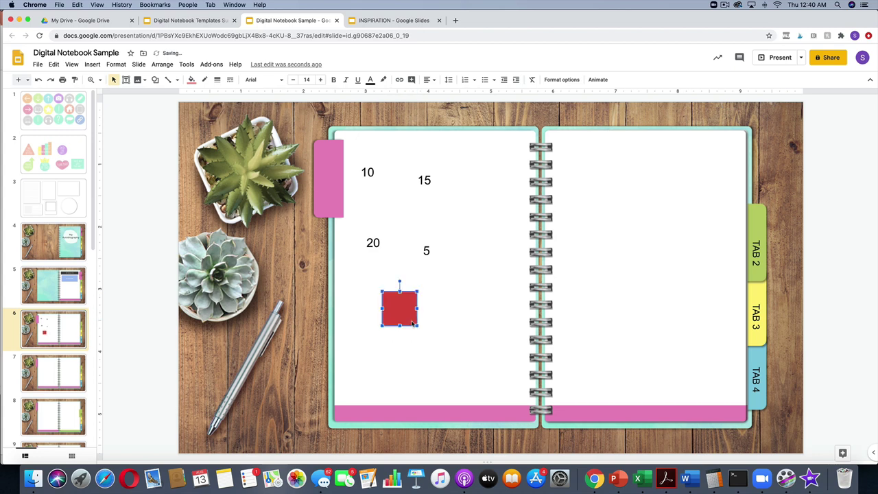
{"action": "left_click", "coordinate": [458, 356]}
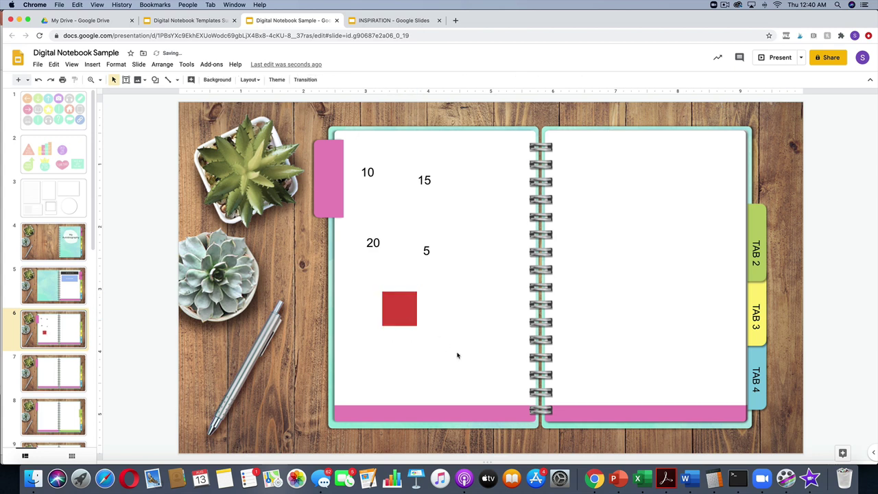
Copy the pink square's fill onto the 10 and 20 labels, then view INSPIRATION slide 4.
{"action": "left_click", "coordinate": [406, 303]}
{"action": "left_click", "coordinate": [369, 182]}
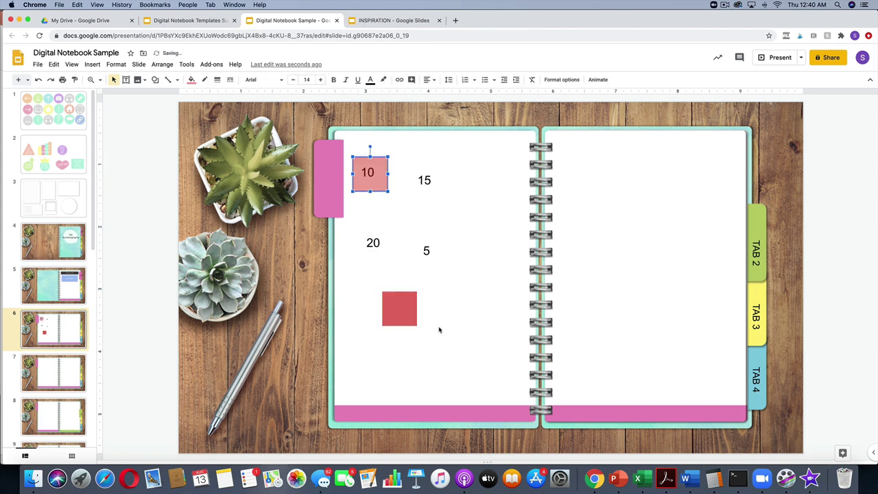
{"action": "left_click", "coordinate": [412, 302]}
{"action": "left_click", "coordinate": [371, 254]}
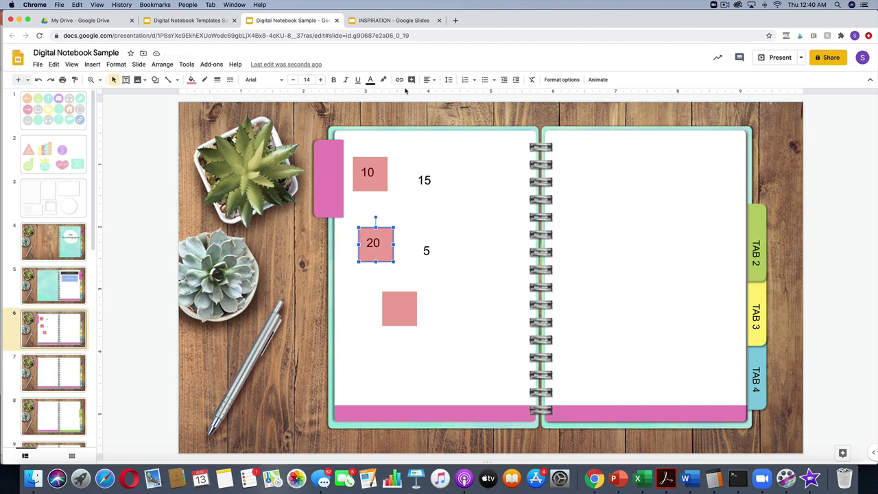
{"action": "left_click", "coordinate": [388, 24]}
{"action": "left_click", "coordinate": [62, 243]}
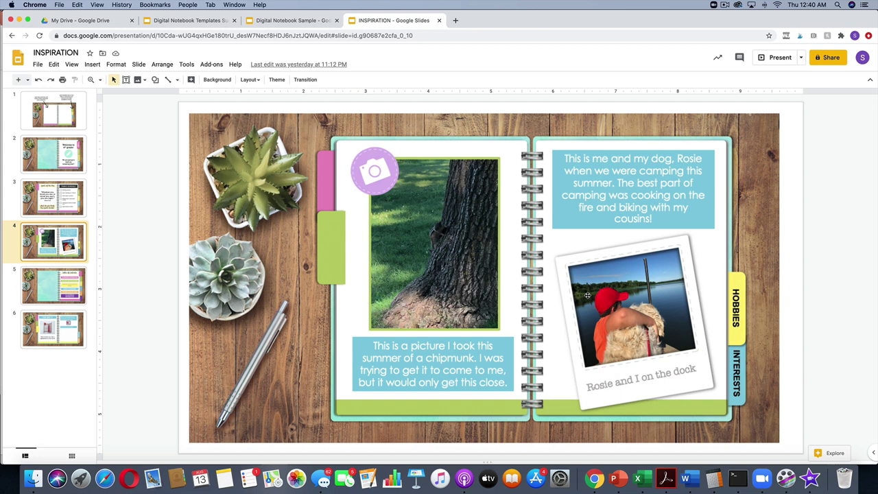
View the rekenrek THINK ABOUT IT slide 6, then switch back to Digital Notebook Sample.
{"action": "left_click", "coordinate": [48, 335]}
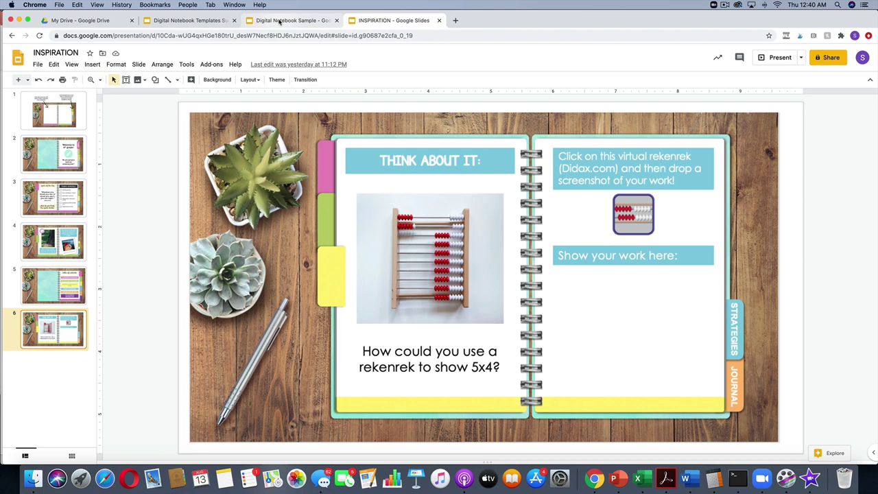
{"action": "left_click", "coordinate": [279, 21]}
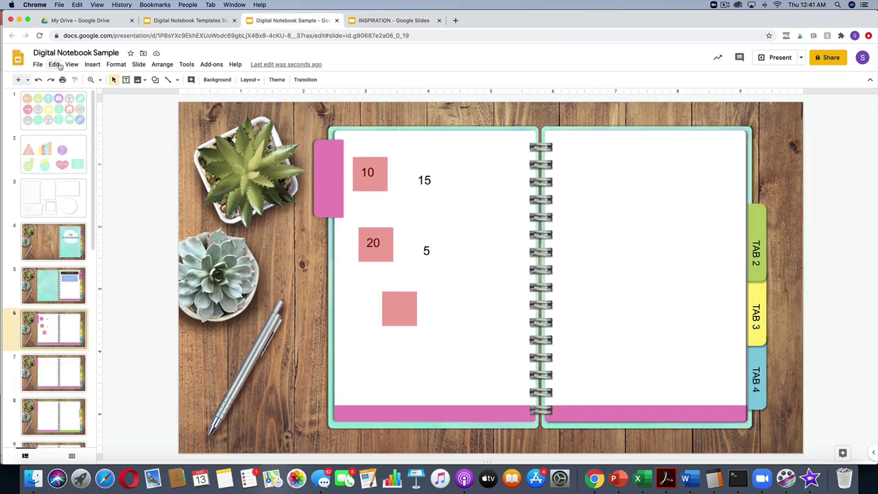
{"action": "left_click", "coordinate": [92, 65]}
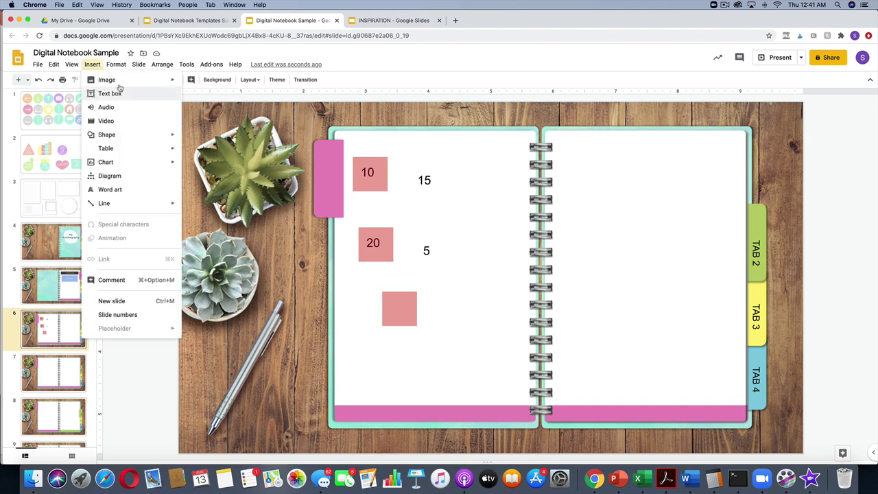
{"action": "mouse_move", "coordinate": [119, 83]}
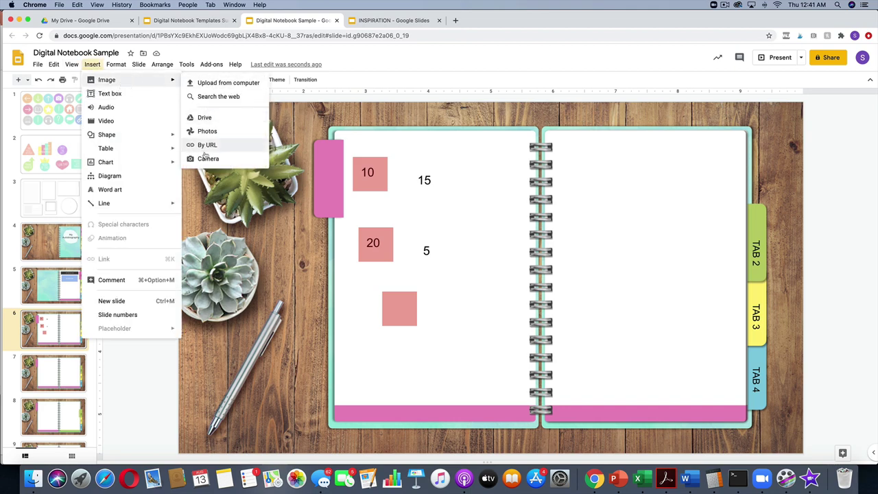
{"action": "left_click", "coordinate": [219, 66]}
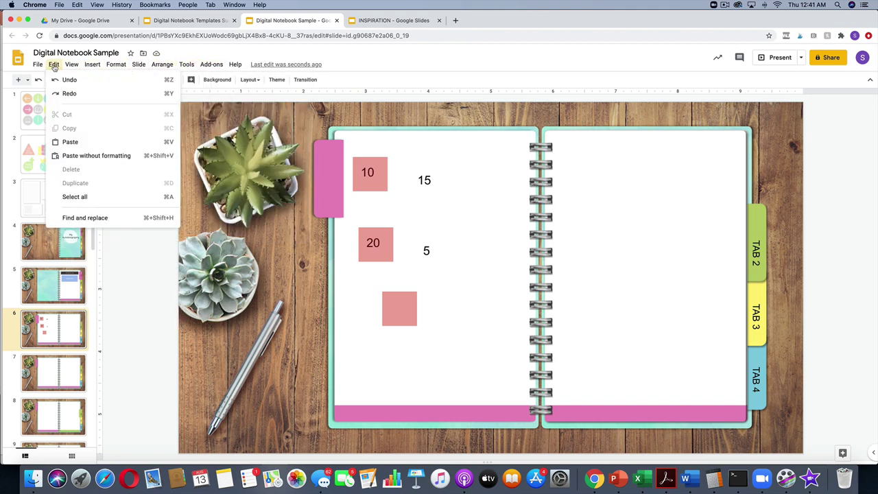
{"action": "mouse_move", "coordinate": [93, 68]}
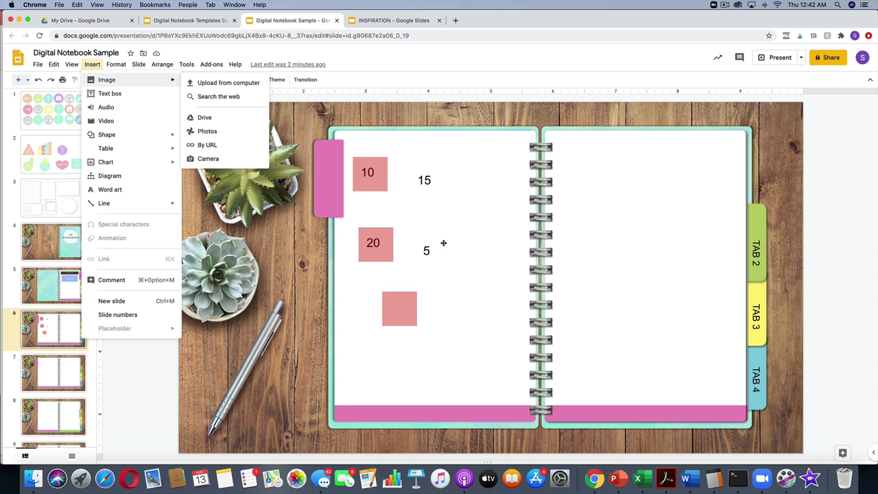
{"action": "left_click", "coordinate": [364, 116]}
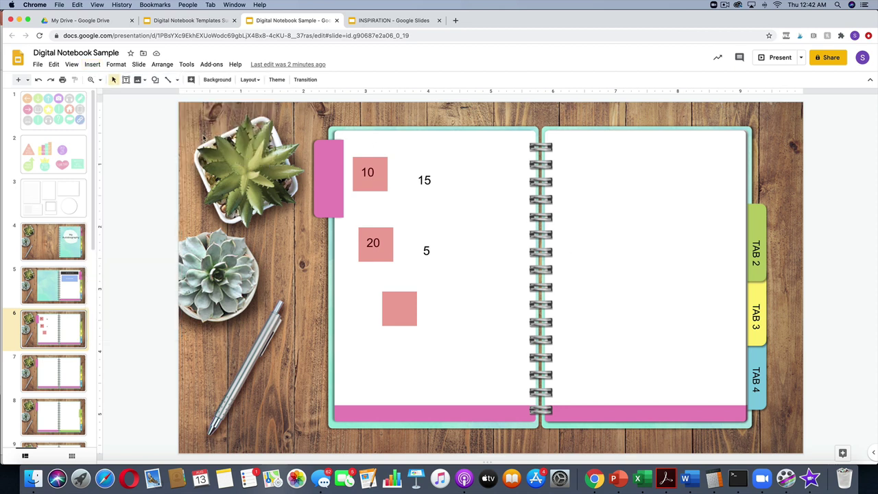
{"action": "left_click", "coordinate": [91, 66]}
{"action": "mouse_move", "coordinate": [107, 80]}
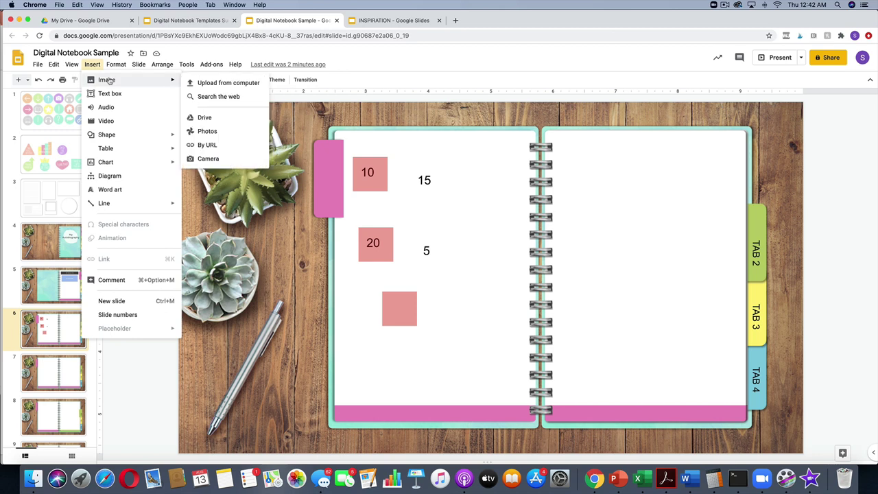
{"action": "left_click", "coordinate": [396, 57]}
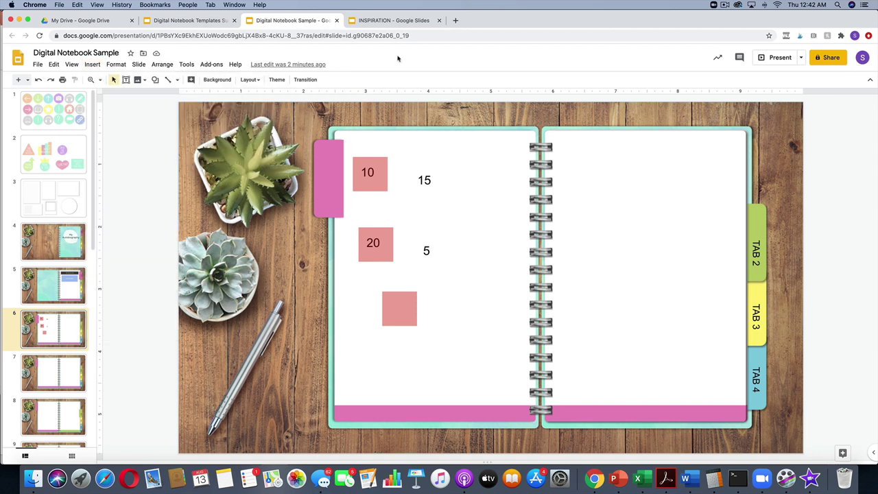
Drag IMG_0035.jpg from Finder onto slide 6, shrink it and place it atop the right page.
{"action": "left_click_drag", "start_coordinate": [866, 132], "coordinate": [802, 140]}
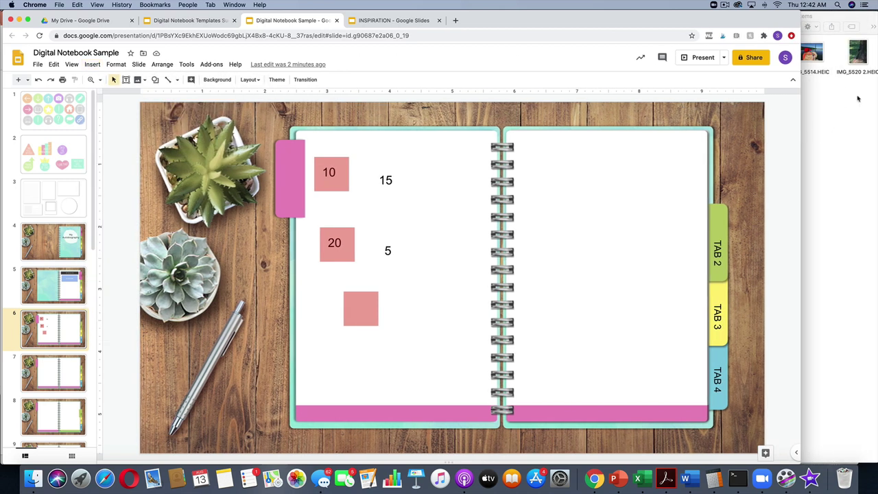
{"action": "double_click", "coordinate": [846, 125]}
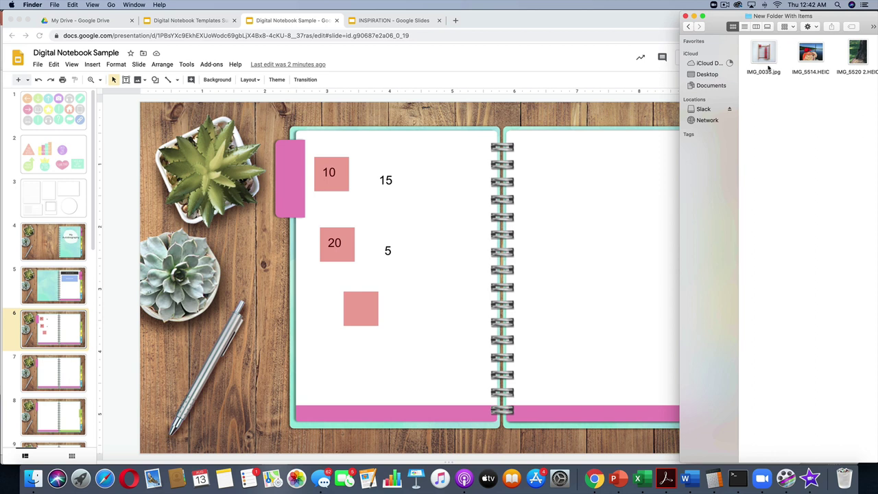
{"action": "left_click_drag", "start_coordinate": [767, 61], "coordinate": [564, 240]}
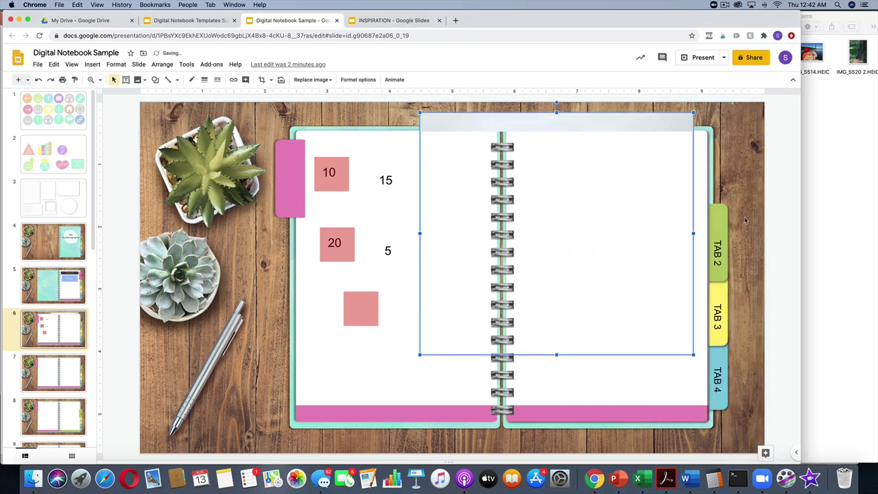
{"action": "left_click_drag", "start_coordinate": [801, 218], "coordinate": [872, 218]}
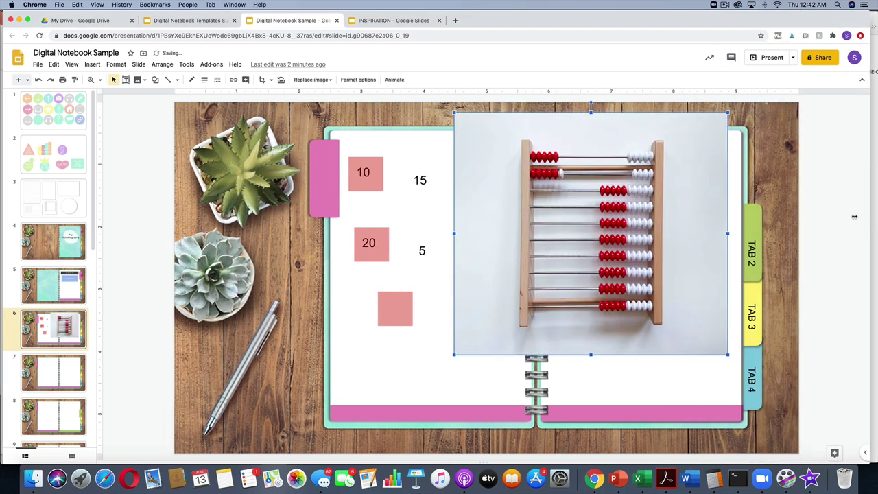
{"action": "left_click_drag", "start_coordinate": [728, 112], "coordinate": [588, 235]}
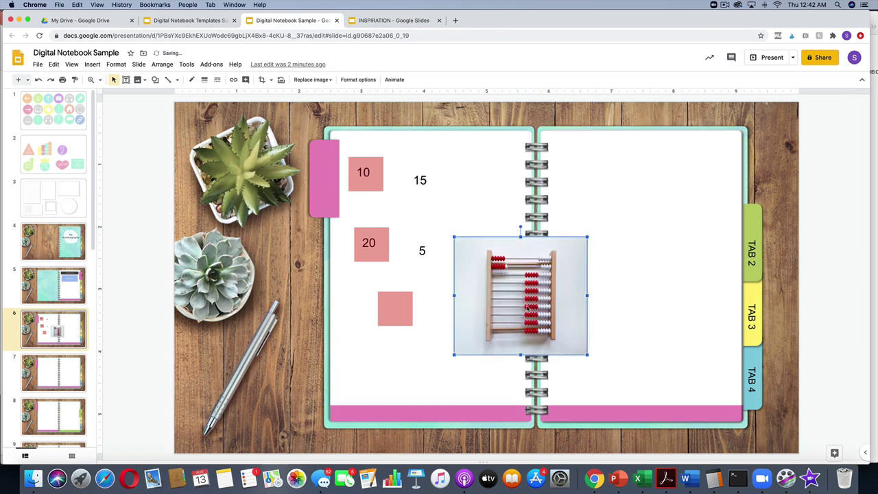
{"action": "left_click_drag", "start_coordinate": [527, 308], "coordinate": [644, 217]}
{"action": "left_click_drag", "start_coordinate": [702, 265], "coordinate": [676, 241]}
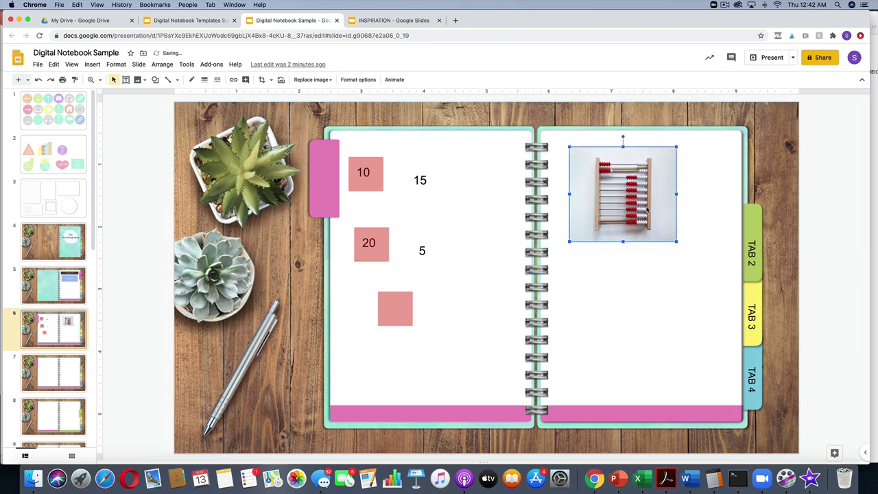
Add a heavier green border to the abacus photo and nudge it lower on the right page.
{"action": "left_click", "coordinate": [650, 281]}
{"action": "left_click", "coordinate": [657, 215]}
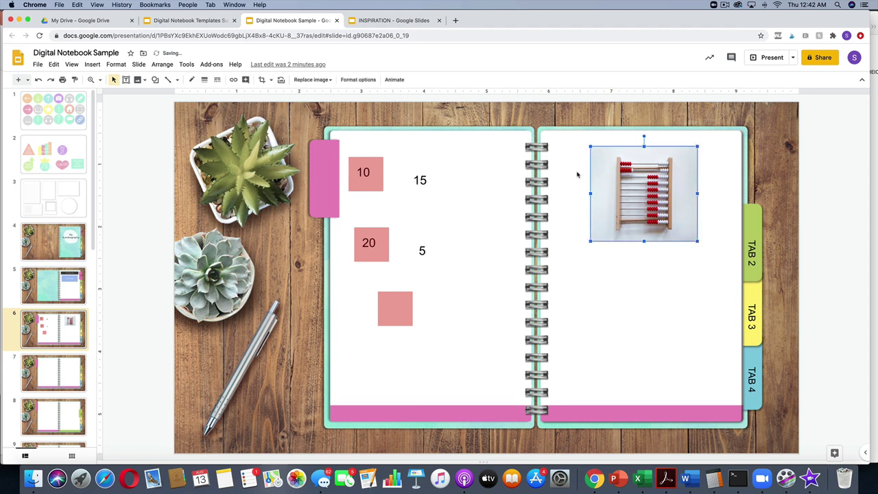
{"action": "left_click", "coordinate": [204, 80]}
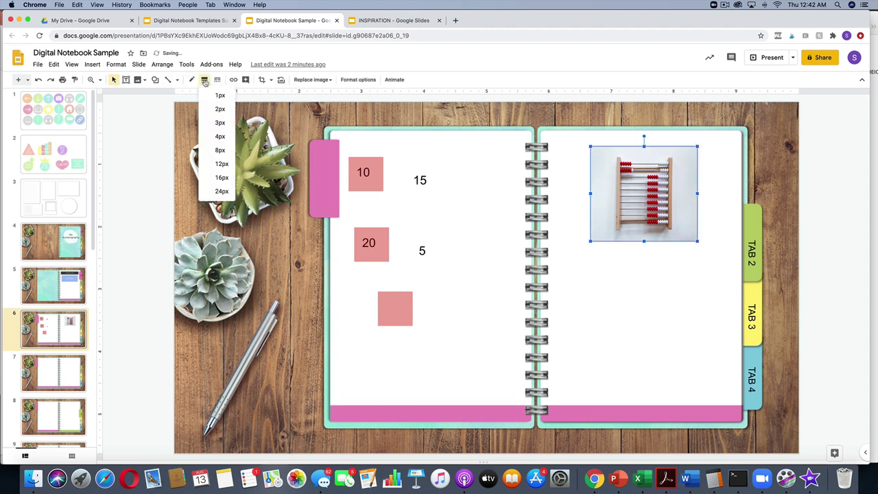
{"action": "left_click", "coordinate": [218, 124]}
{"action": "left_click", "coordinate": [191, 80]}
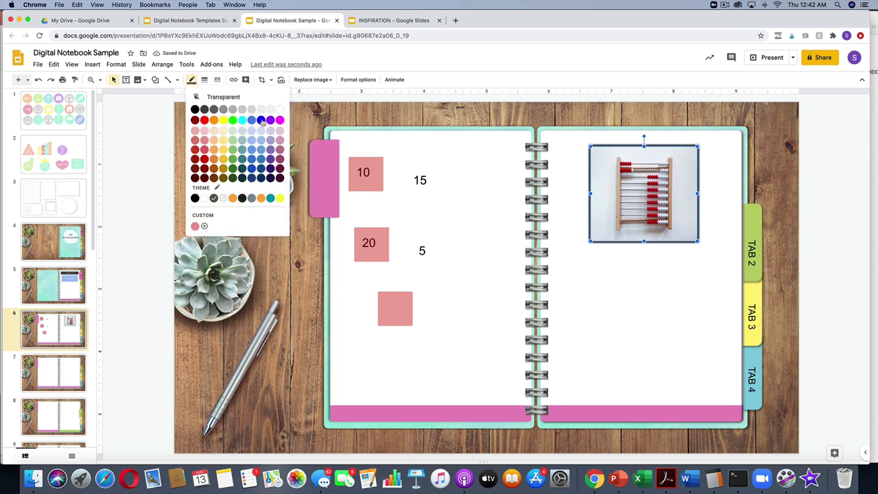
{"action": "left_click", "coordinate": [233, 159]}
{"action": "left_click", "coordinate": [611, 313]}
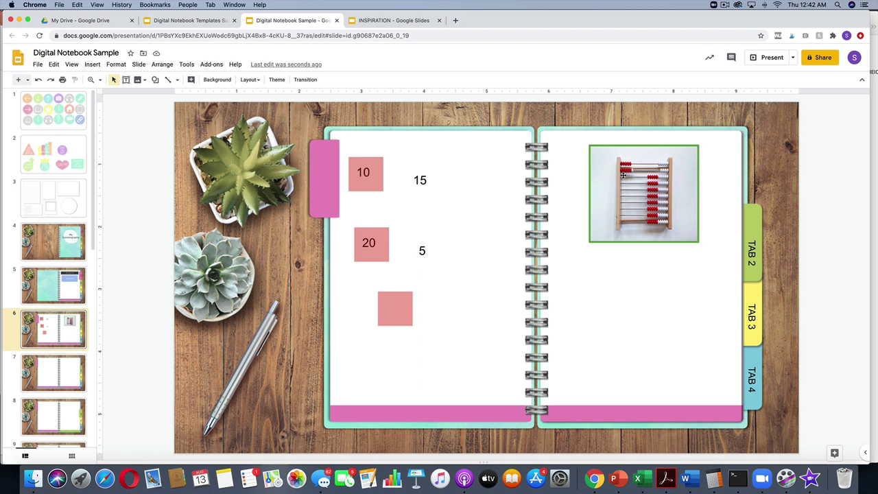
{"action": "left_click_drag", "start_coordinate": [623, 175], "coordinate": [633, 226]}
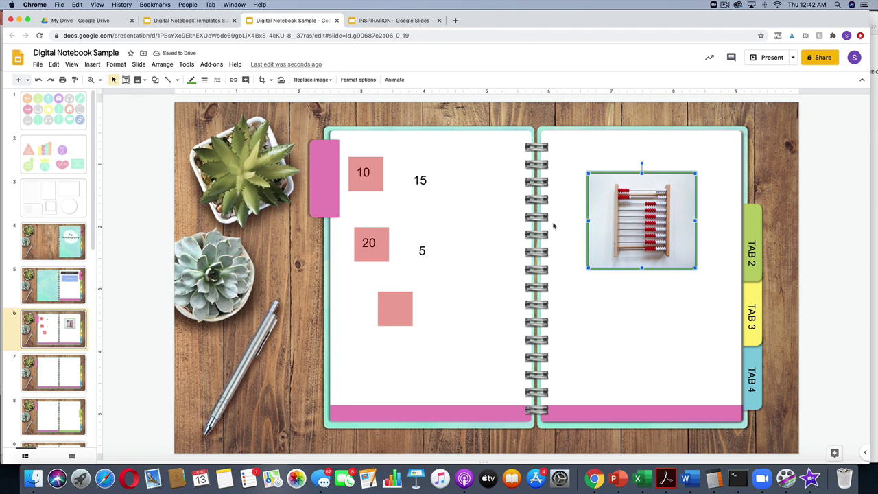
Open Toy Theater's Rekenrek Ten Rows manipulative from Virtual Manipulatives and copy its web address.
{"action": "left_click", "coordinate": [455, 20]}
{"action": "type", "text": "toy"}
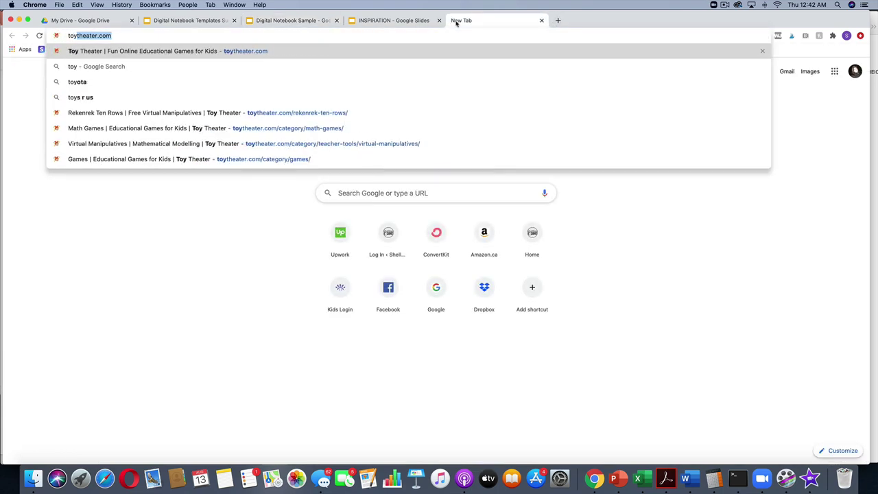
{"action": "key", "text": "Return"}
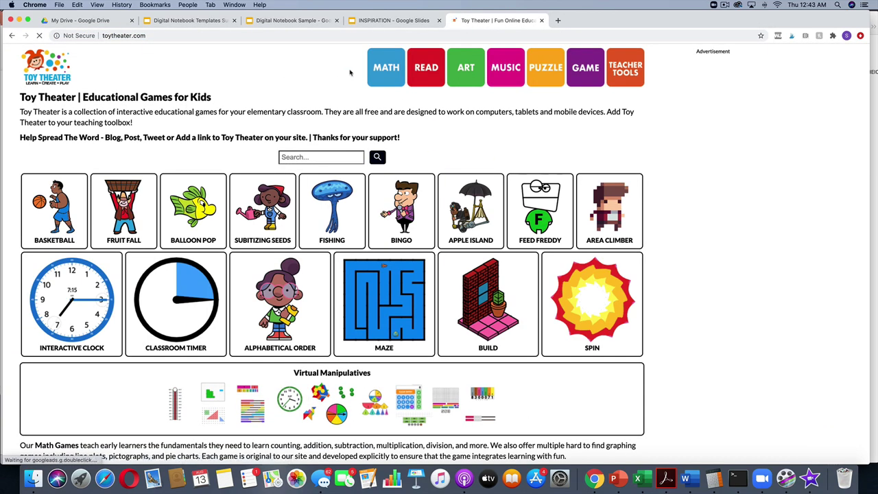
{"action": "scroll", "coordinate": [322, 213], "scroll_direction": "down", "scroll_amount": 4}
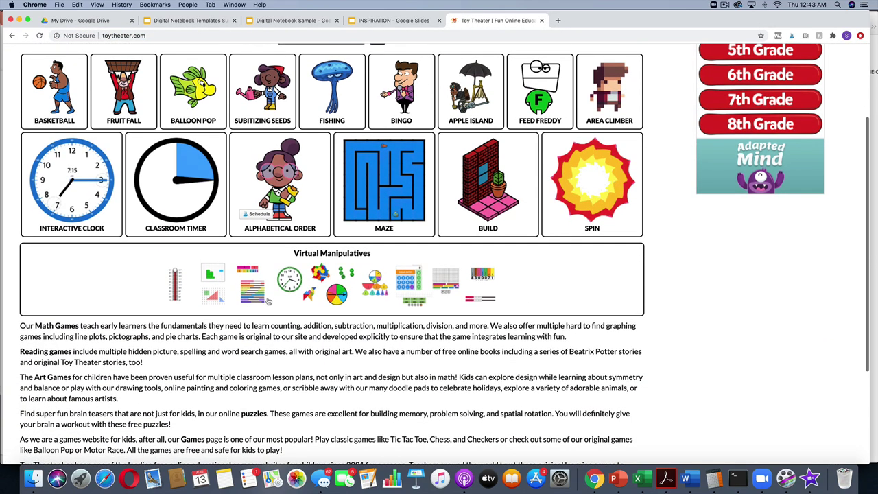
{"action": "left_click", "coordinate": [276, 288]}
{"action": "scroll", "coordinate": [322, 283], "scroll_direction": "down", "scroll_amount": 8}
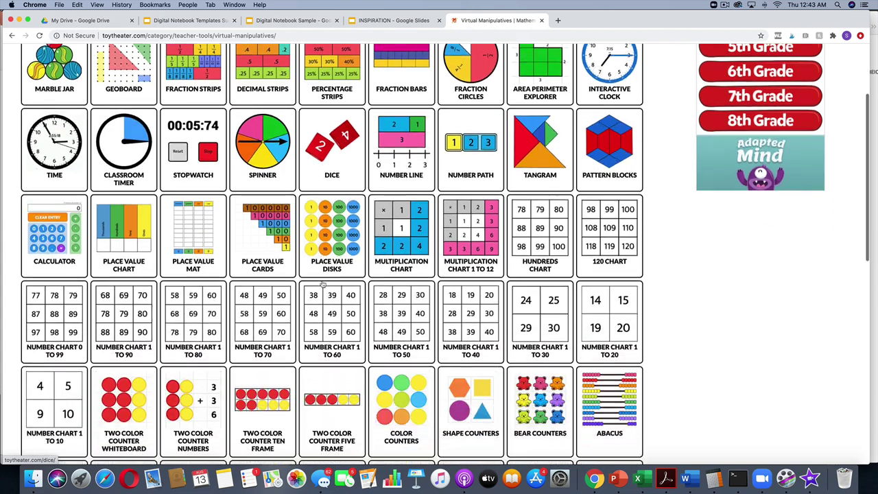
{"action": "scroll", "coordinate": [323, 284], "scroll_direction": "down", "scroll_amount": 4}
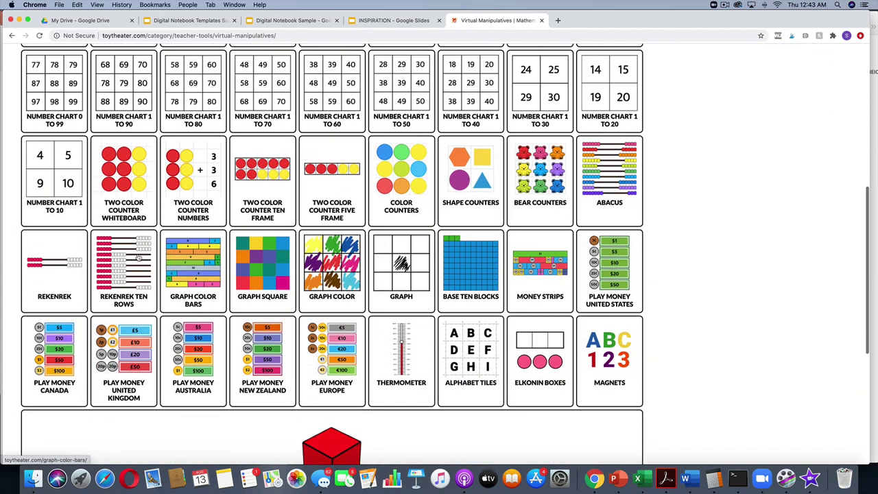
{"action": "left_click", "coordinate": [119, 256]}
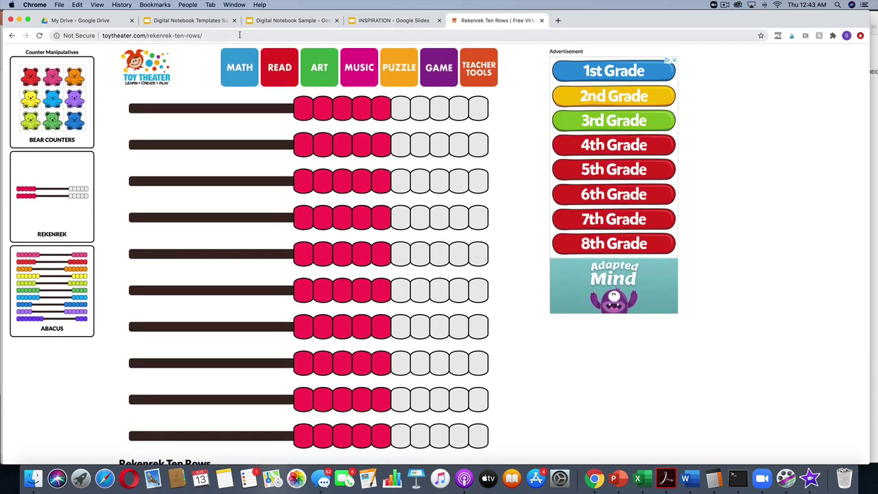
{"action": "left_click", "coordinate": [239, 35]}
{"action": "key", "text": "super+c"}
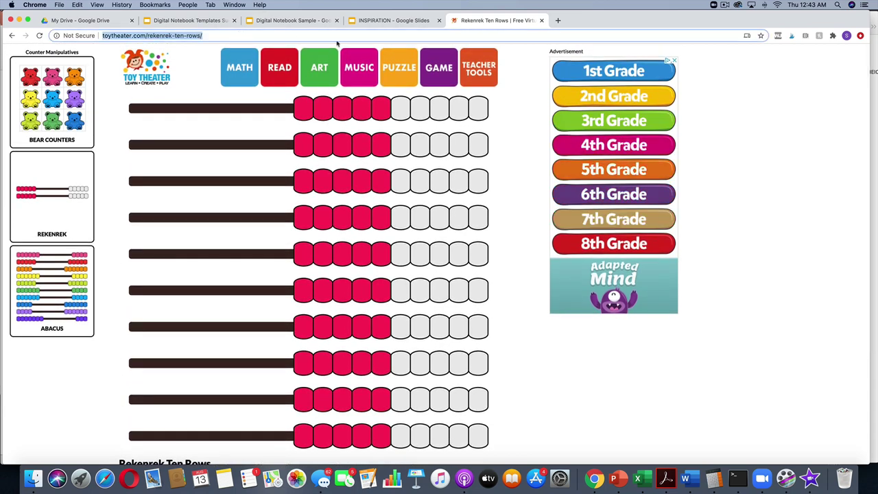
{"action": "left_click", "coordinate": [255, 21]}
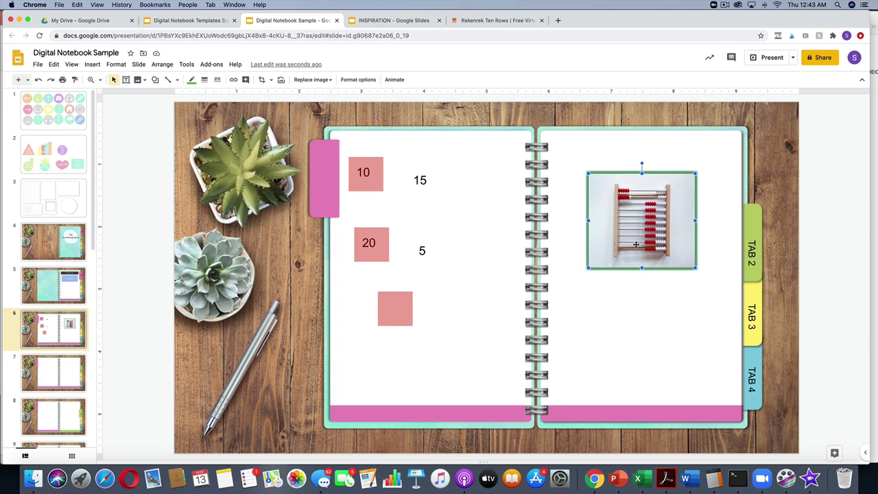
Link the abacus photo to the copied Rekenrek Ten Rows web address.
{"action": "left_click", "coordinate": [636, 304]}
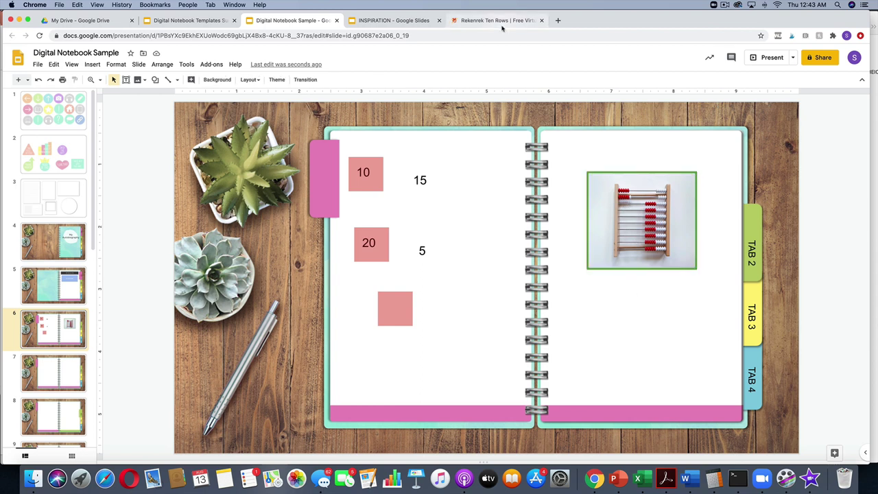
{"action": "left_click", "coordinate": [651, 221]}
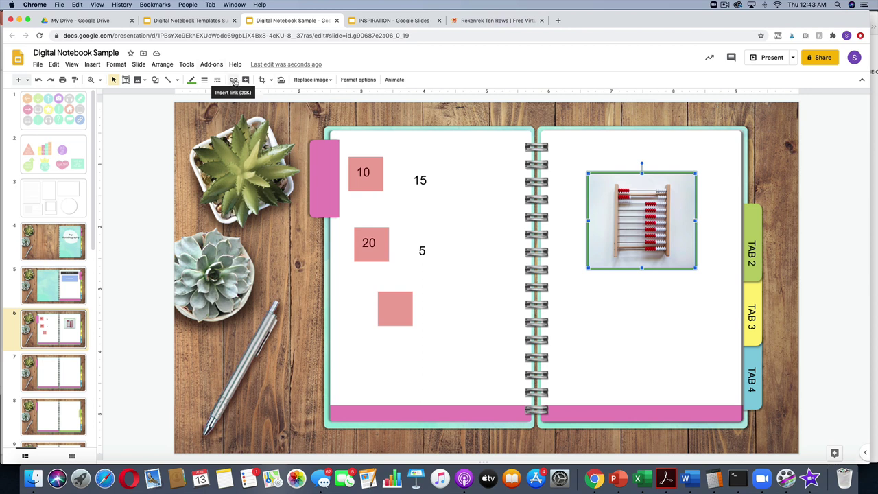
{"action": "left_click", "coordinate": [234, 80]}
{"action": "key", "text": "super+v"}
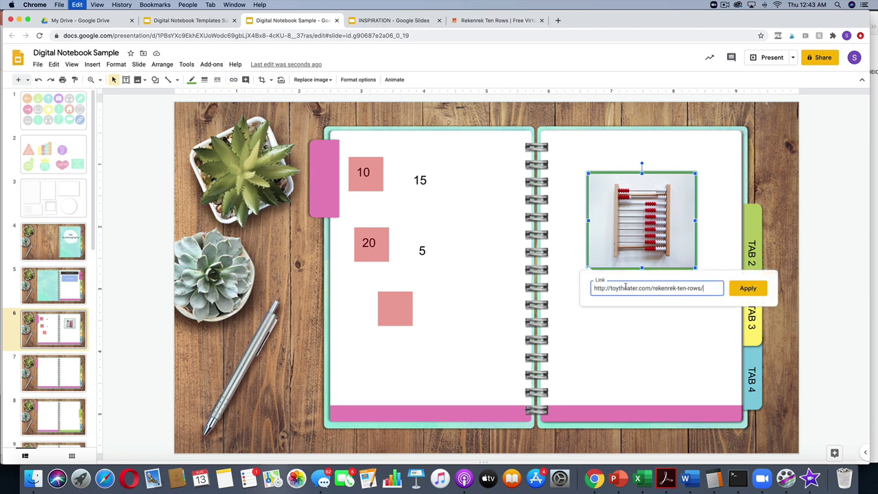
{"action": "left_click", "coordinate": [735, 294]}
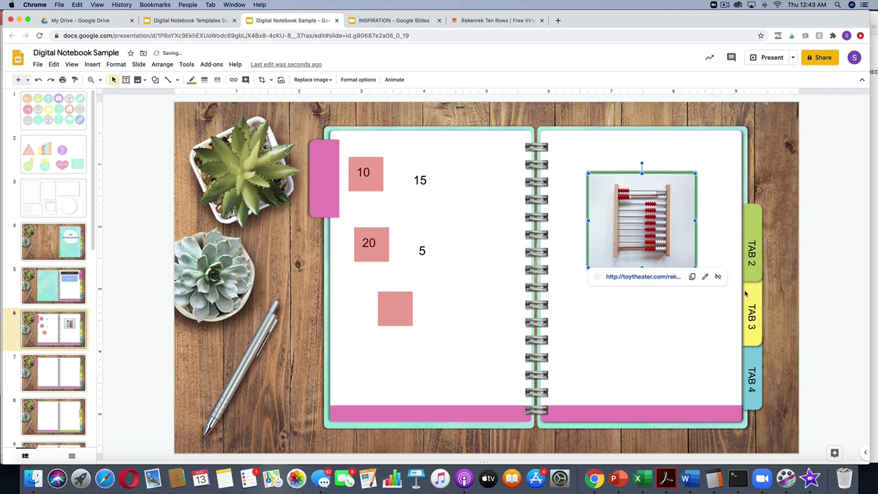
Test the photo's link by opening the Rekenrek page and sliding two top-row beads left.
{"action": "left_click", "coordinate": [680, 327]}
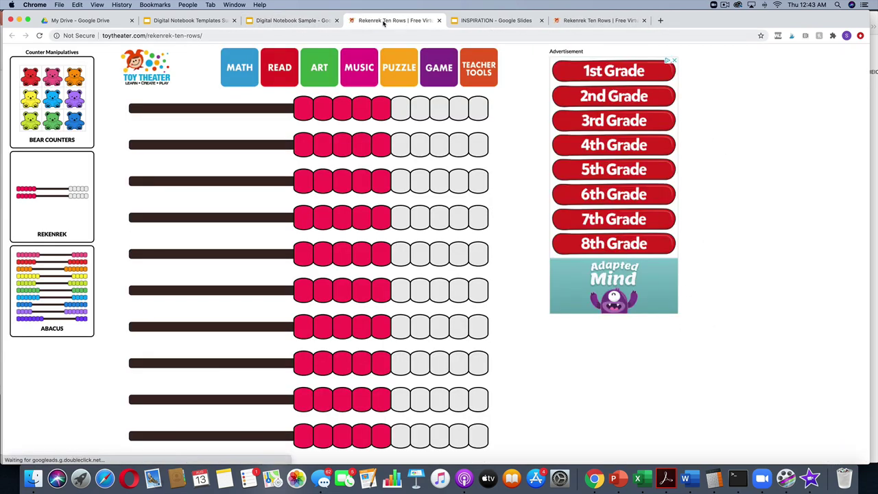
{"action": "left_click", "coordinate": [439, 20]}
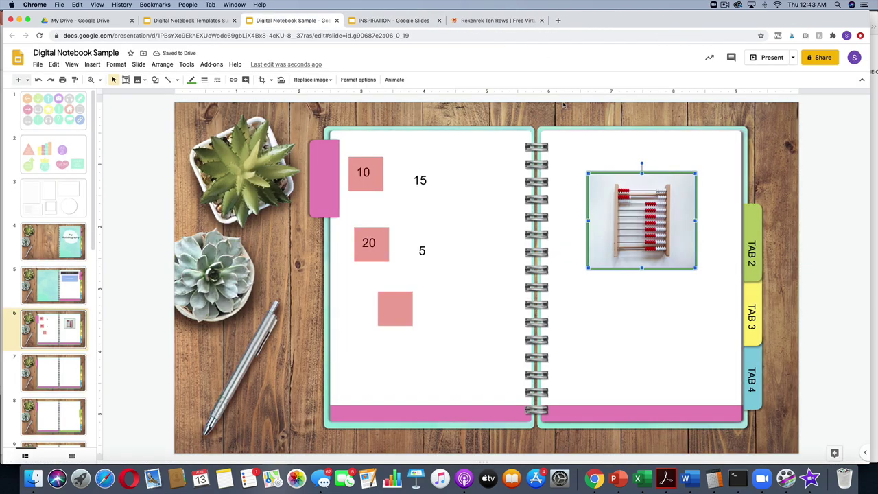
{"action": "left_click", "coordinate": [478, 277]}
{"action": "left_click", "coordinate": [661, 221]}
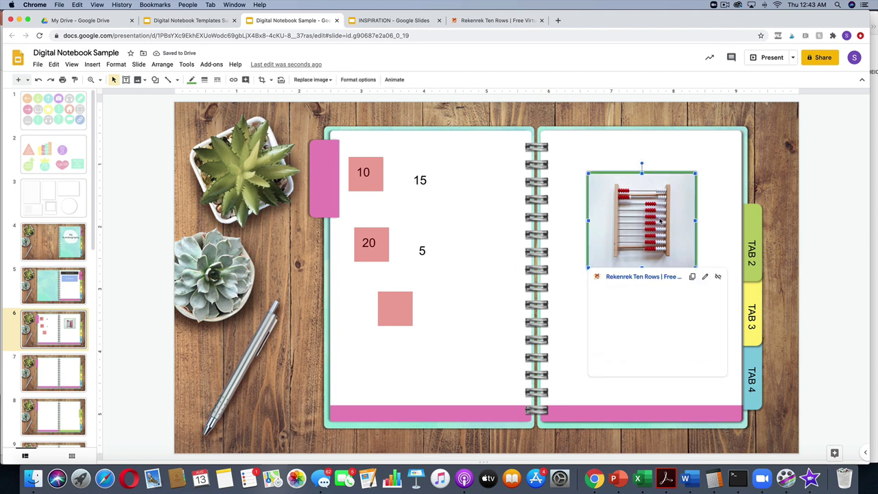
{"action": "left_click", "coordinate": [621, 278]}
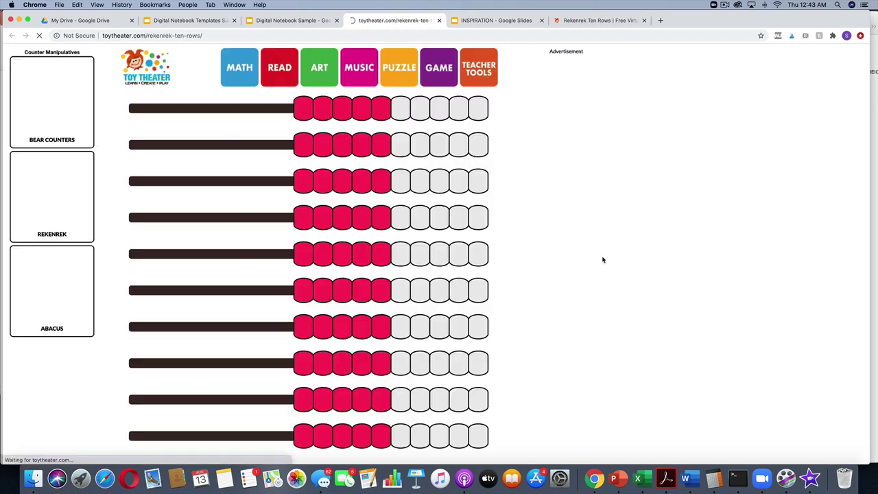
{"action": "left_click_drag", "start_coordinate": [302, 114], "coordinate": [236, 116]}
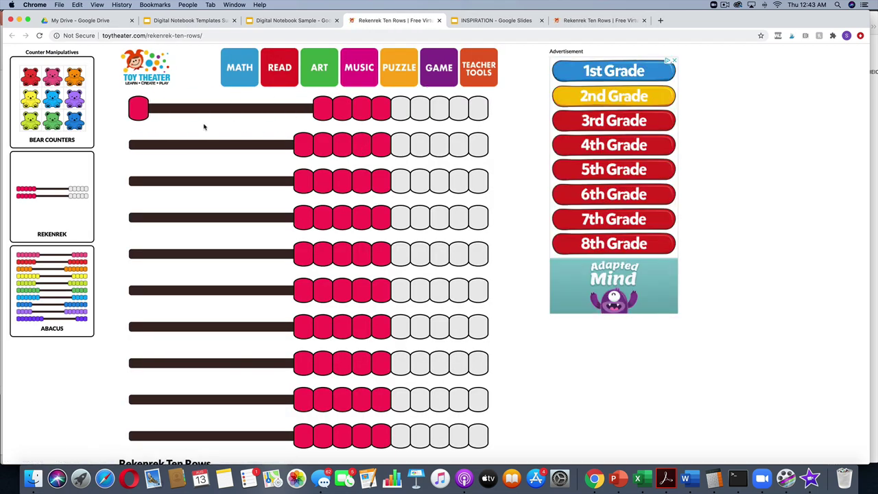
{"action": "left_click_drag", "start_coordinate": [319, 110], "coordinate": [105, 112]}
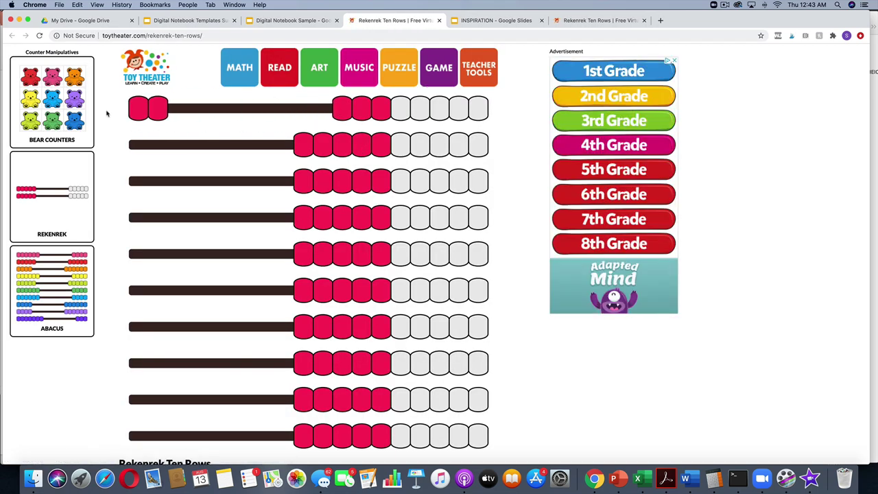
{"action": "left_click", "coordinate": [282, 23]}
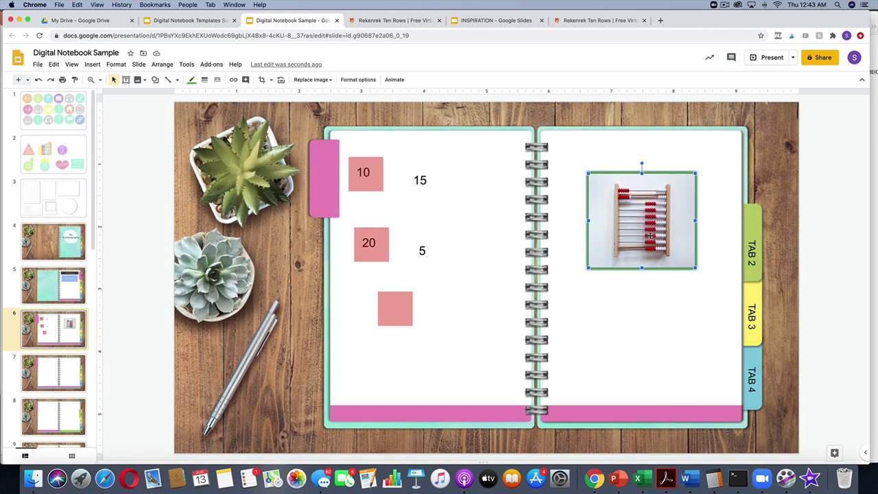
Move the abacus photo back up on the right page.
{"action": "left_click_drag", "start_coordinate": [658, 244], "coordinate": [657, 215]}
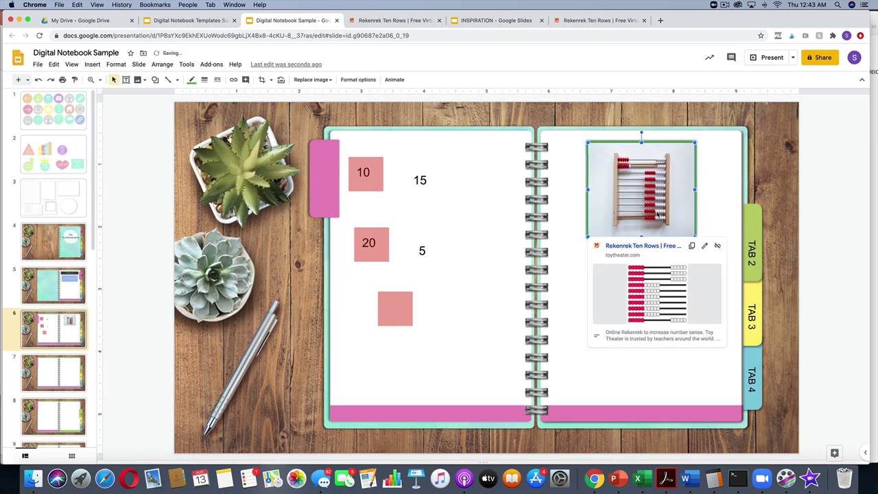
{"action": "left_click", "coordinate": [718, 246]}
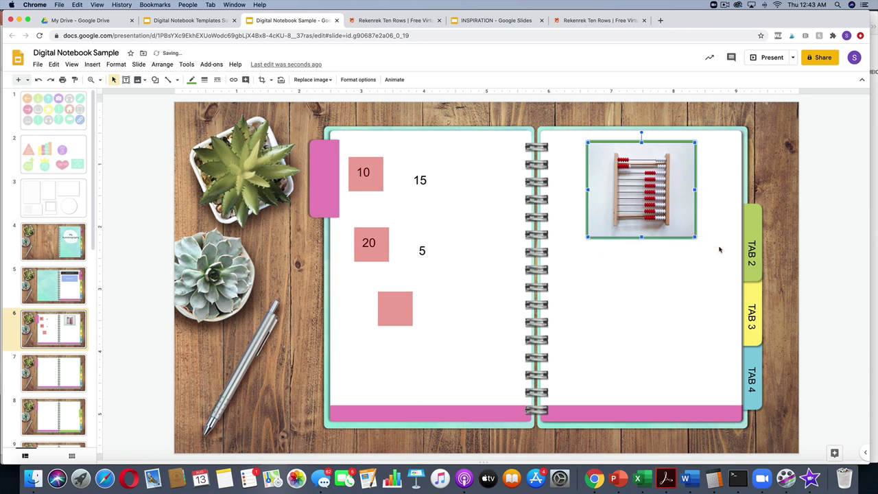
{"action": "left_click", "coordinate": [678, 298]}
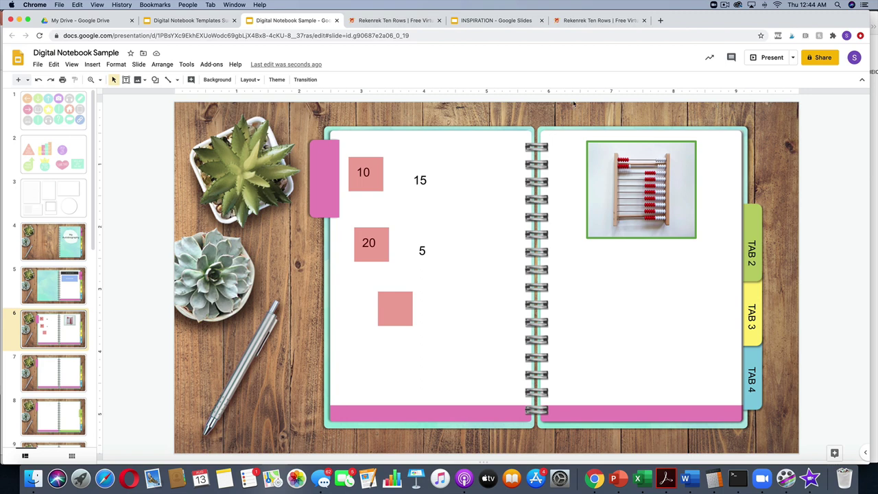
Screenshot the Rekenrek Ten Rows tile on Toy Theater's Virtual Manipulatives page with Cmd+Shift+4.
{"action": "left_click", "coordinate": [570, 20]}
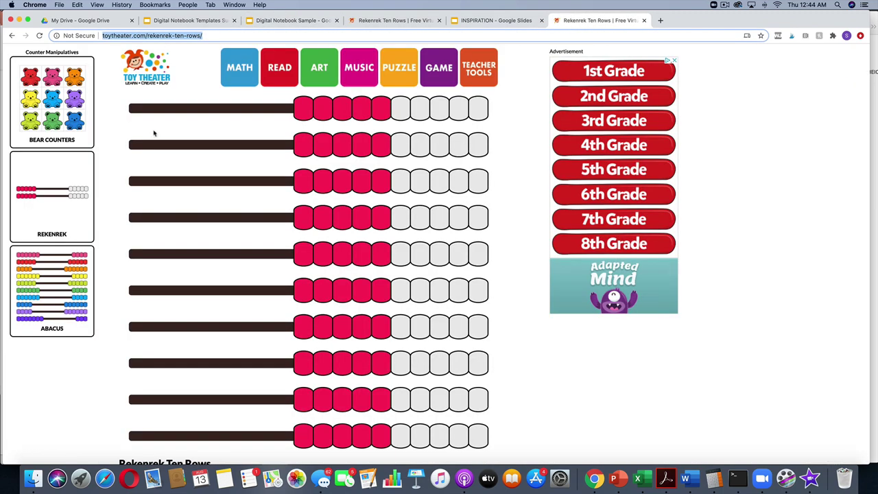
{"action": "left_click", "coordinate": [12, 37]}
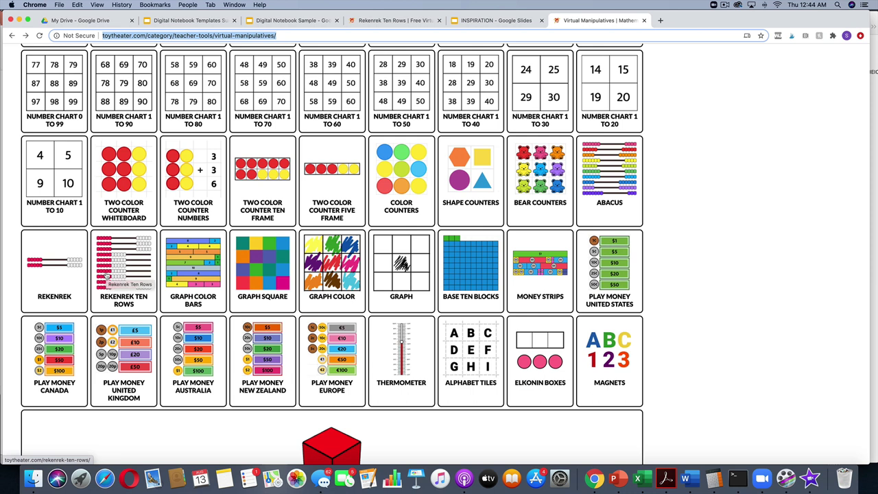
{"action": "key", "text": "super+shift+4"}
{"action": "left_click_drag", "start_coordinate": [89, 228], "coordinate": [159, 315]}
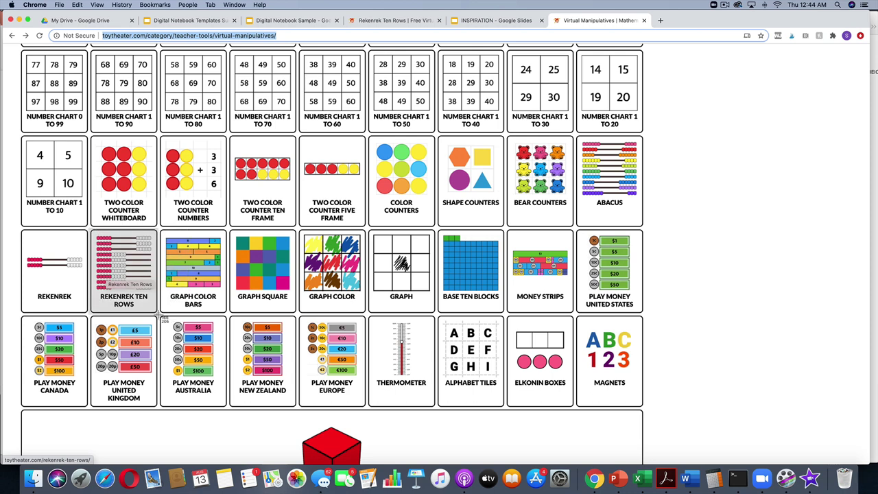
{"action": "left_click_drag", "start_coordinate": [162, 317], "coordinate": [162, 317]}
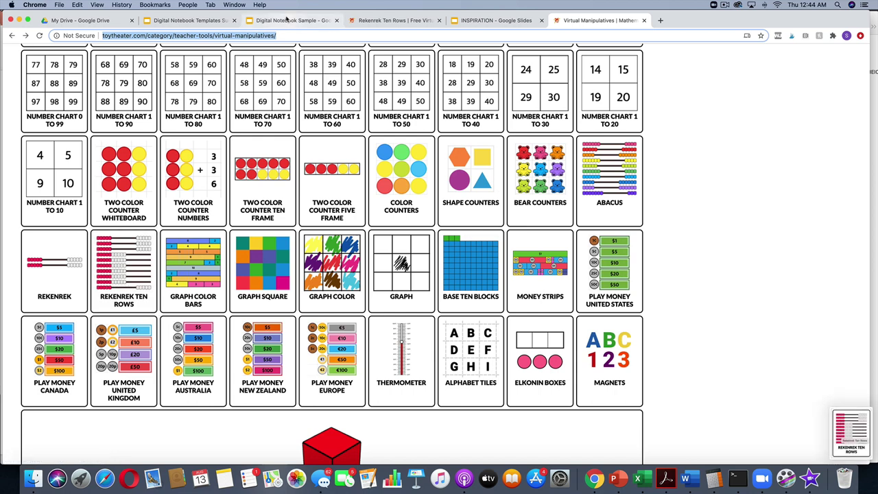
{"action": "left_click", "coordinate": [288, 20]}
Place the Rekenrek screenshot on slide 6 as a small tile below the abacus photo.
{"action": "left_click_drag", "start_coordinate": [848, 426], "coordinate": [648, 296]}
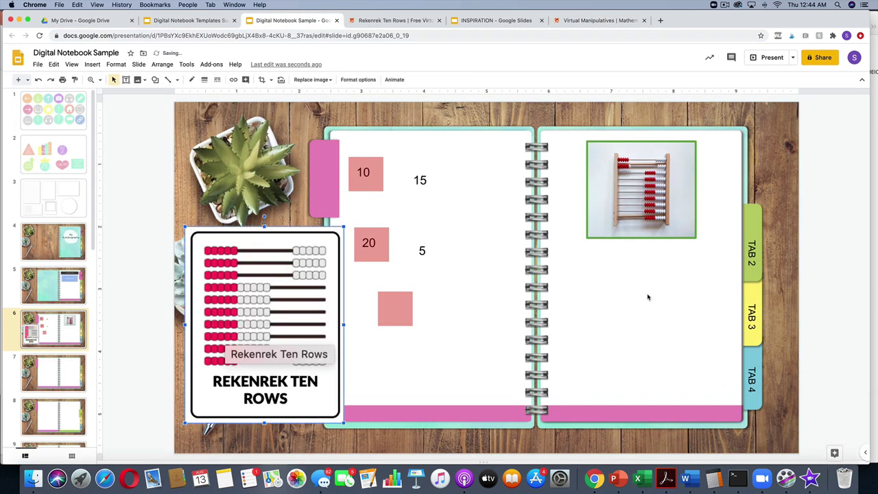
{"action": "left_click_drag", "start_coordinate": [344, 227], "coordinate": [255, 336]}
{"action": "left_click_drag", "start_coordinate": [217, 375], "coordinate": [640, 314]}
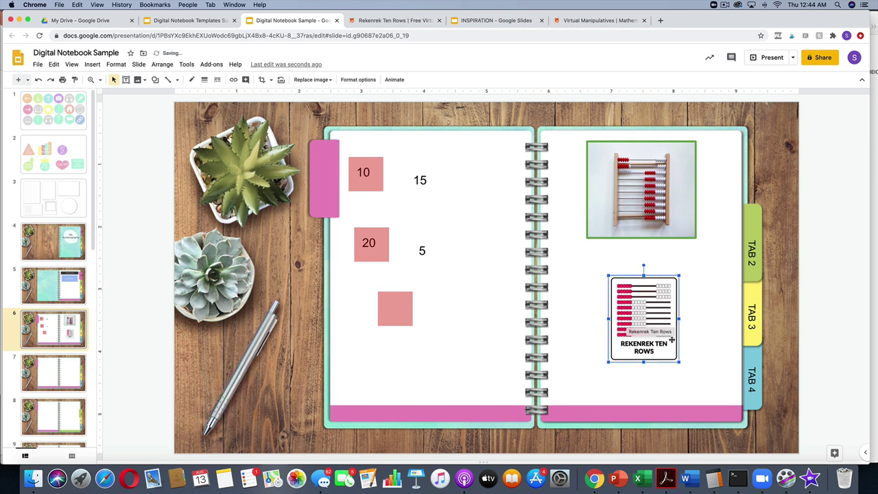
{"action": "left_click", "coordinate": [694, 348]}
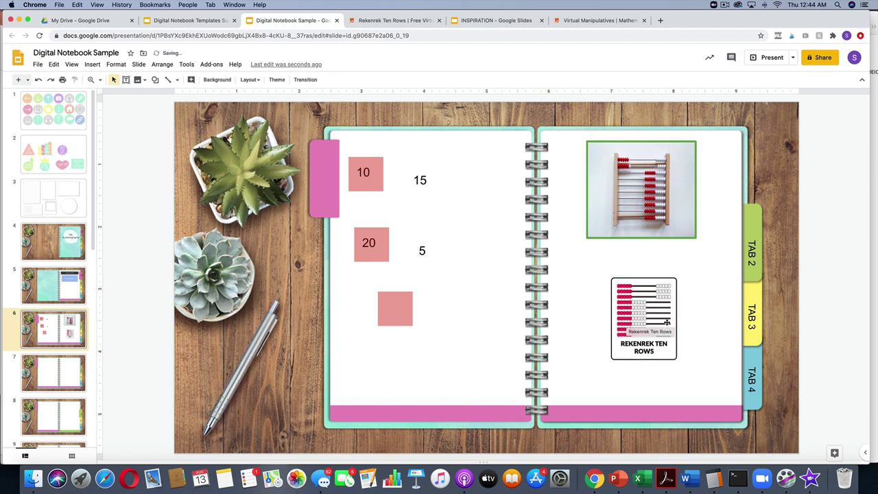
Link the Rekenrek tile to its Toy Theater page and test the link.
{"action": "left_click", "coordinate": [651, 301]}
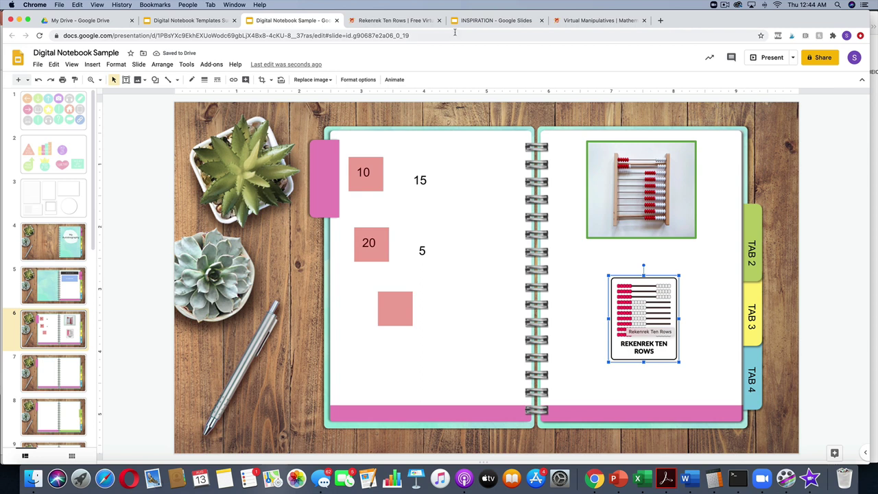
{"action": "left_click", "coordinate": [234, 80]}
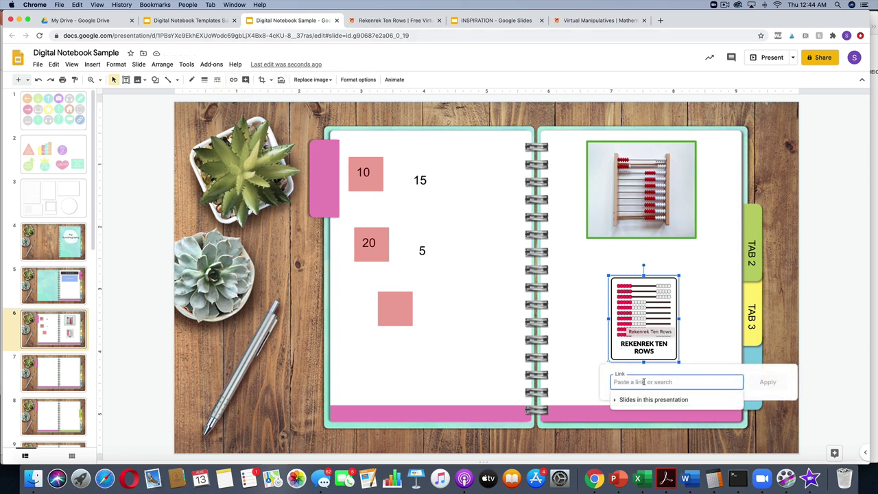
{"action": "type", "text": "https://toytheater.com/rekenrek-ten-rows/"}
{"action": "left_click", "coordinate": [767, 382]}
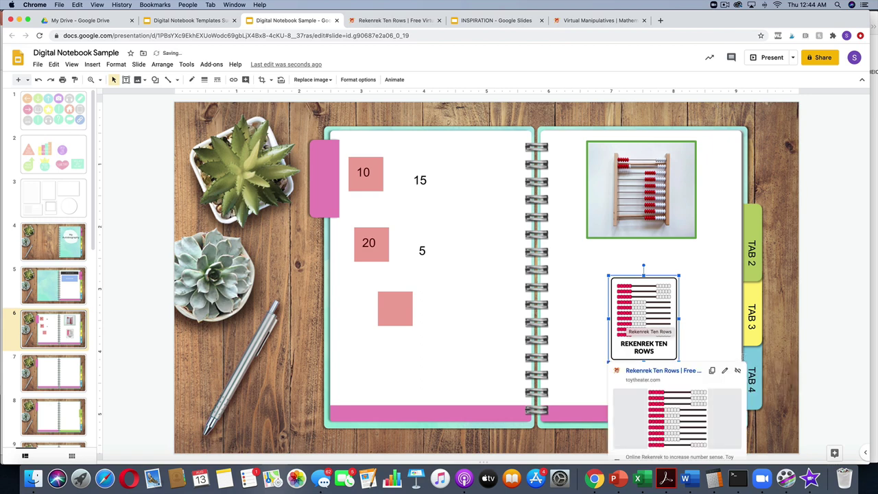
{"action": "left_click", "coordinate": [713, 336]}
{"action": "left_click", "coordinate": [652, 305]}
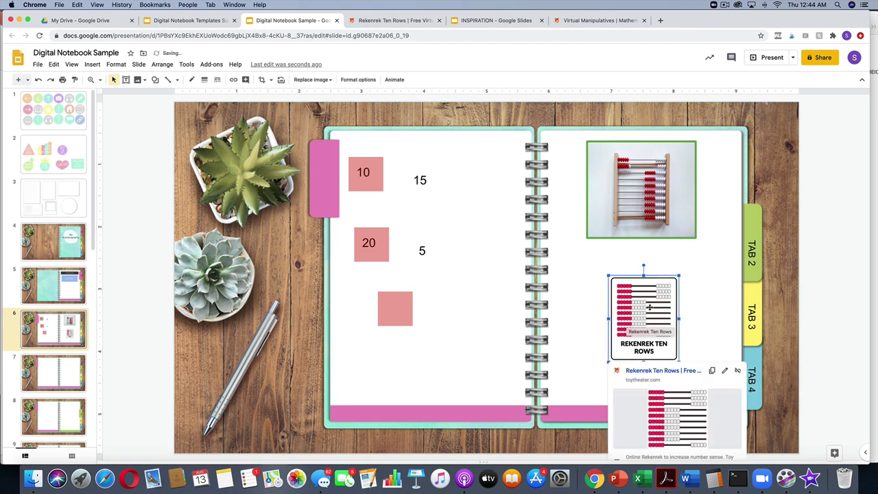
{"action": "left_click", "coordinate": [680, 371]}
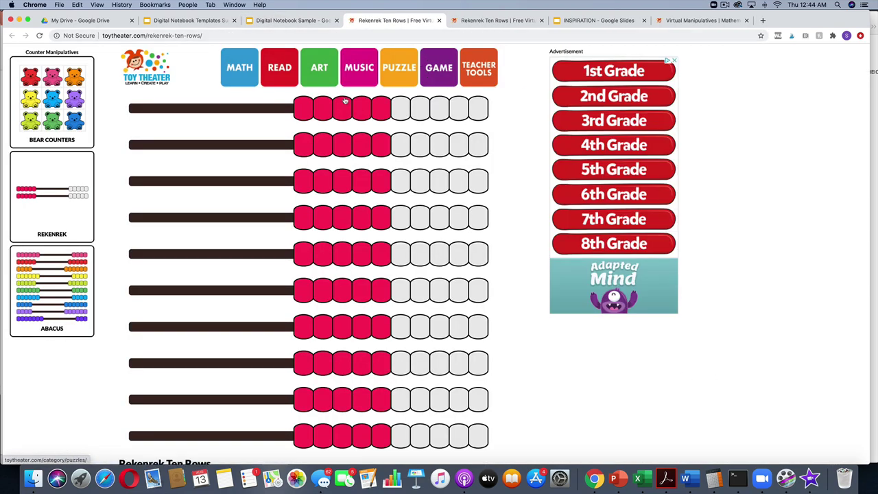
{"action": "left_click", "coordinate": [439, 21]}
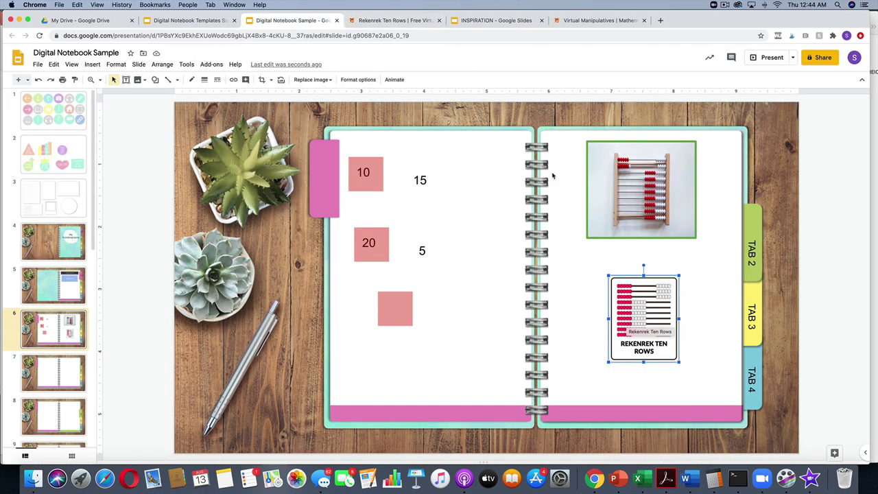
{"action": "left_click", "coordinate": [570, 245]}
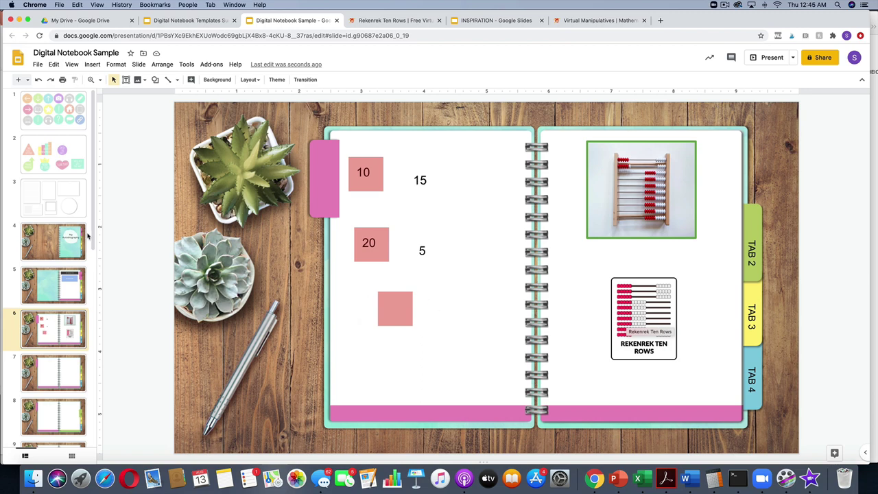
{"action": "left_click", "coordinate": [68, 243]}
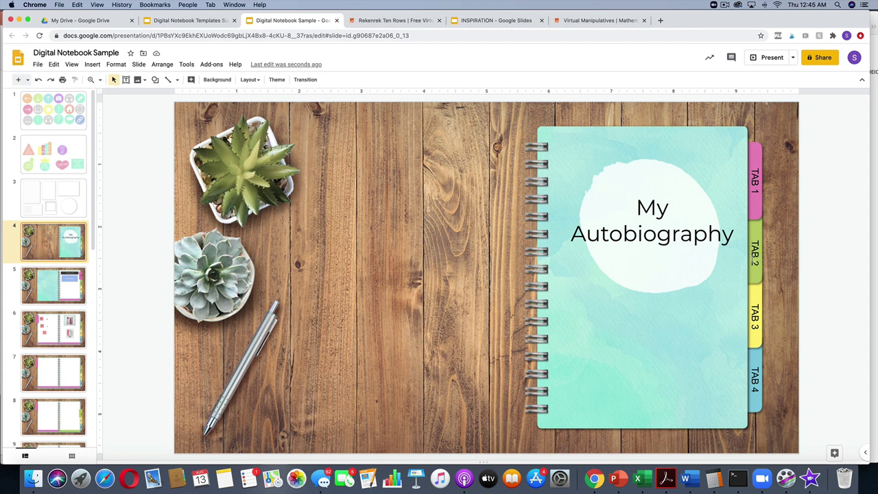
Follow the cover's TAB 3 link to slide 11, then return to the My Autobiography cover.
{"action": "left_click", "coordinate": [757, 336]}
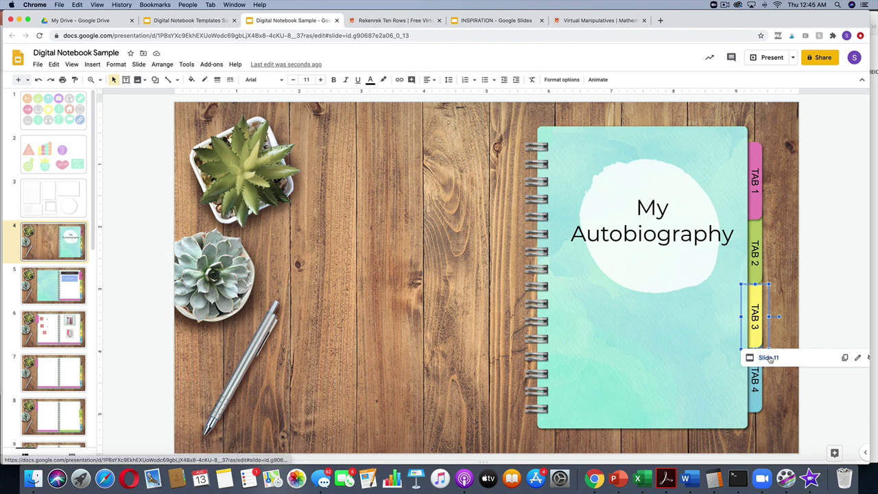
{"action": "left_click", "coordinate": [769, 358]}
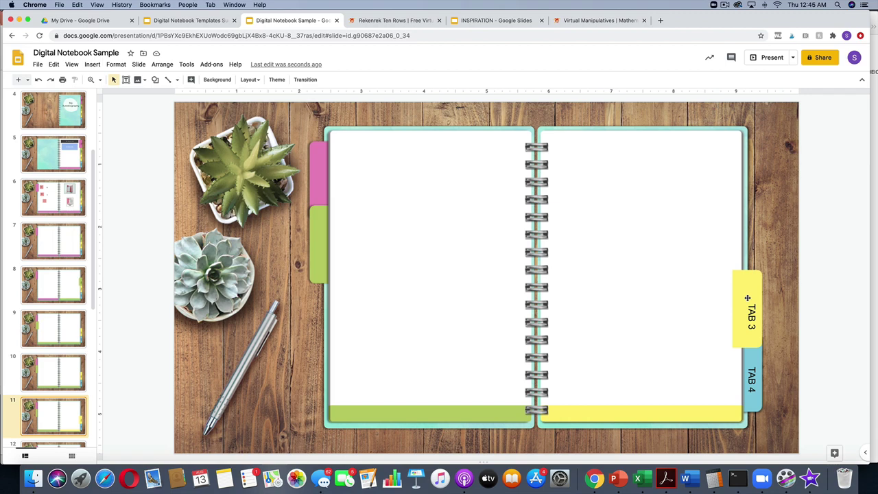
{"action": "left_click", "coordinate": [77, 115]}
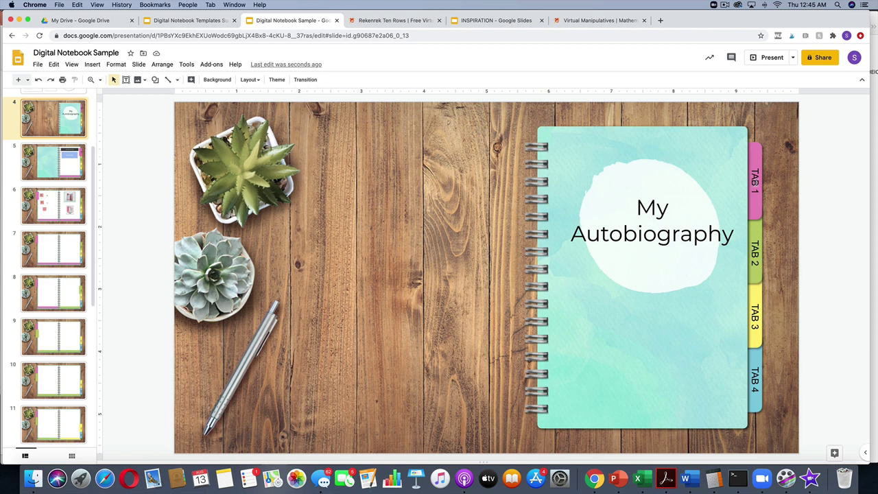
{"action": "left_click", "coordinate": [756, 182]}
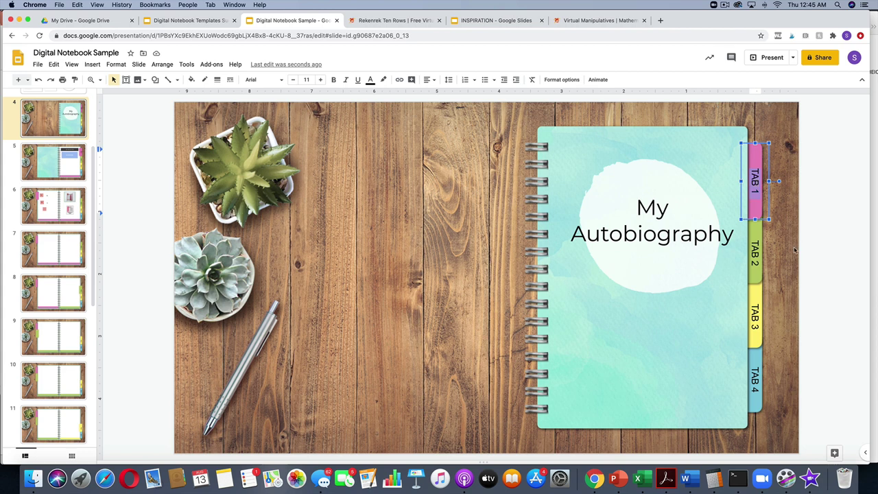
Rename TAB 1 to MY FAMILY and TAB 2 to MY PETS, testing the MY PETS link to slide 8.
{"action": "type", "text": "MY FAMILY"}
{"action": "left_click", "coordinate": [754, 254]}
{"action": "key", "text": "ctrl+a"}
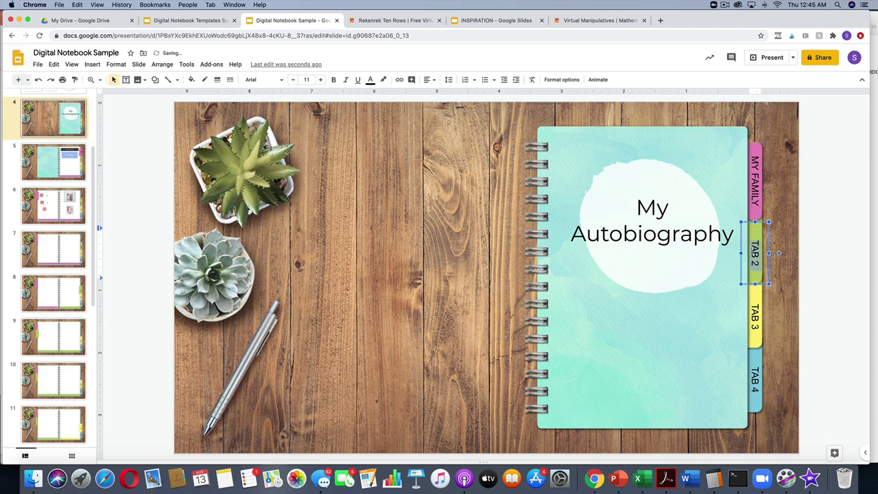
{"action": "type", "text": "MY PETS"}
{"action": "left_click", "coordinate": [831, 274]}
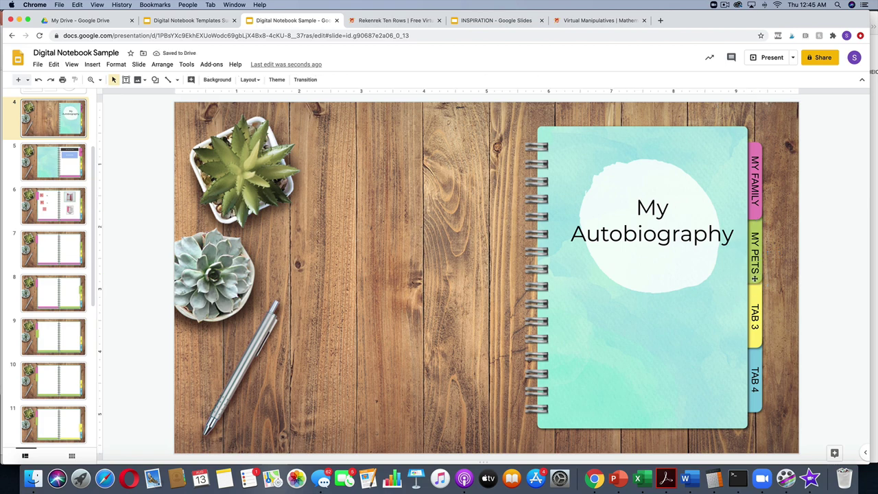
{"action": "left_click", "coordinate": [756, 278]}
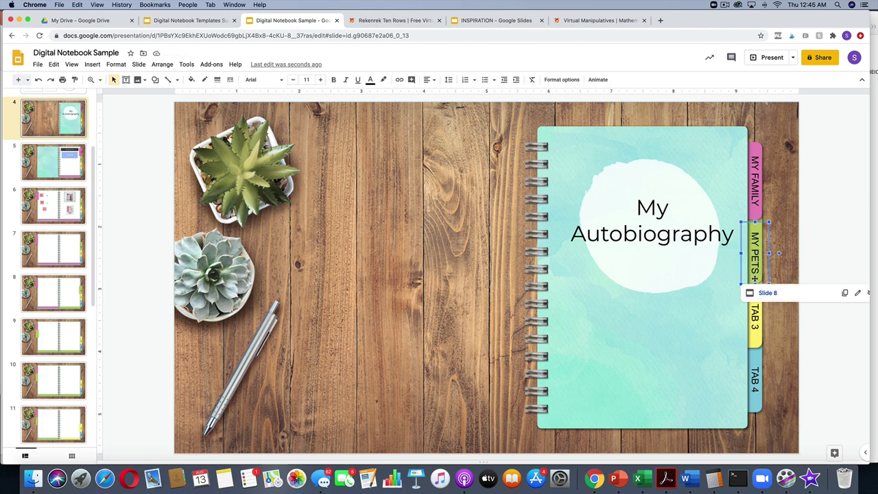
{"action": "left_click", "coordinate": [763, 293]}
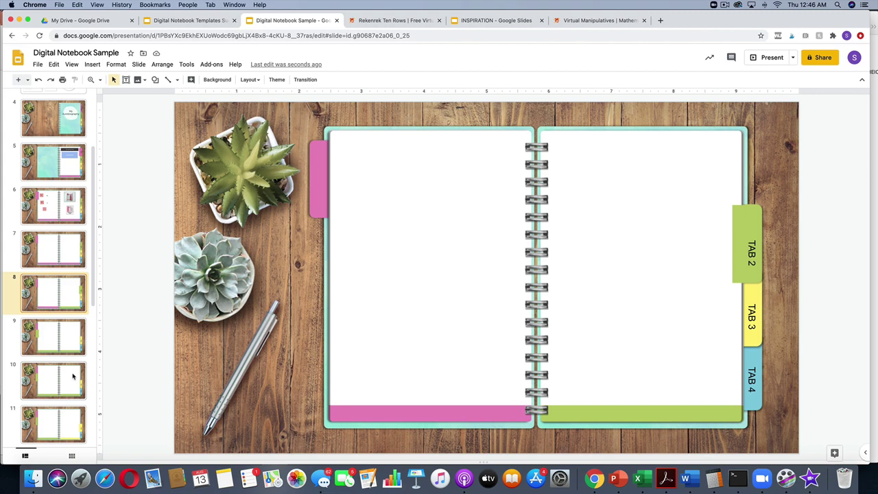
{"action": "left_click", "coordinate": [72, 133]}
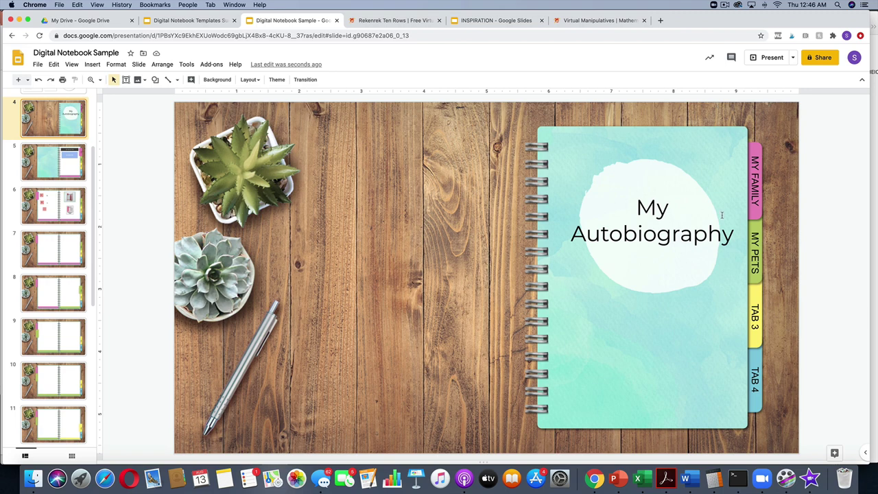
Select all four cover tabs and their labels together.
{"action": "left_click_drag", "start_coordinate": [818, 129], "coordinate": [735, 428]}
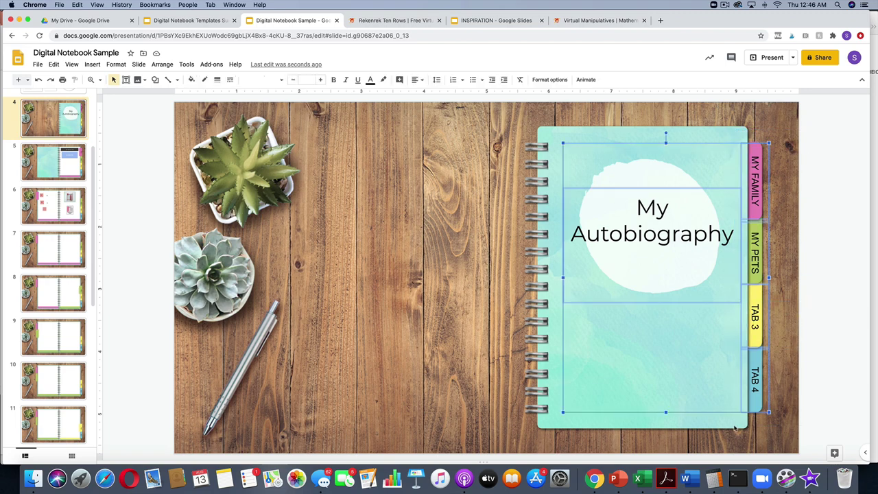
{"action": "left_click", "coordinate": [813, 198]}
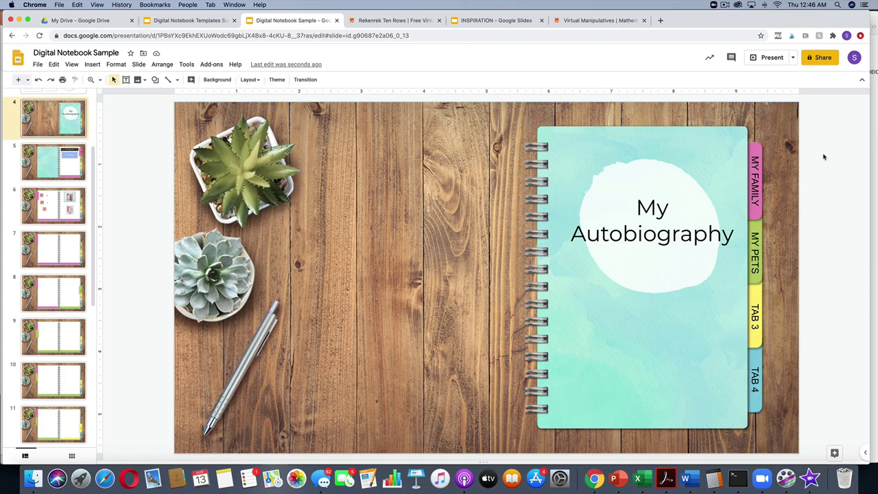
{"action": "left_click_drag", "start_coordinate": [822, 148], "coordinate": [755, 376]}
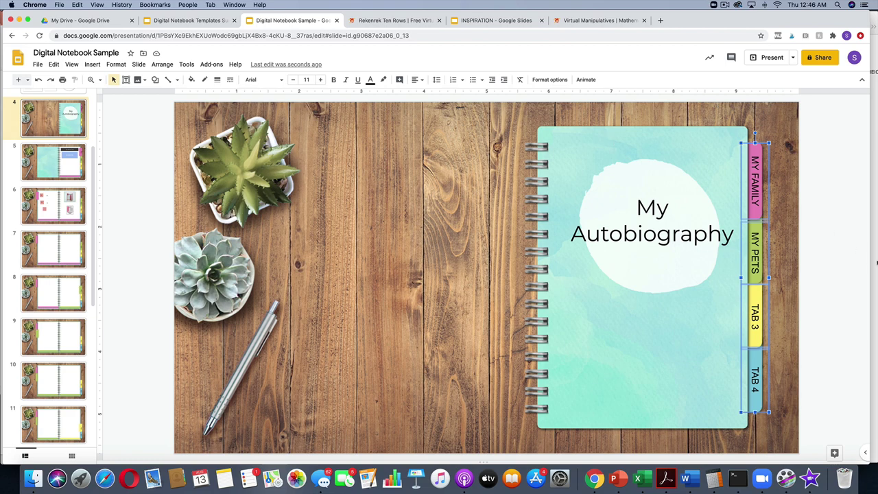
{"action": "left_click", "coordinate": [836, 265]}
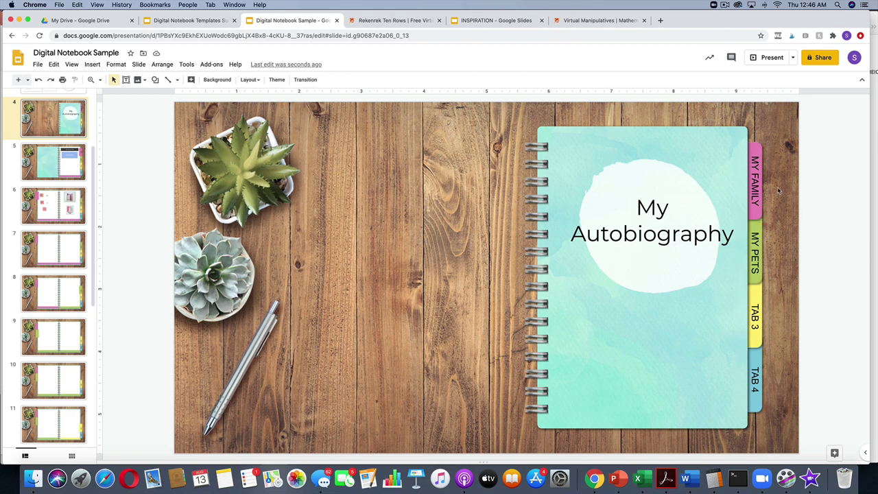